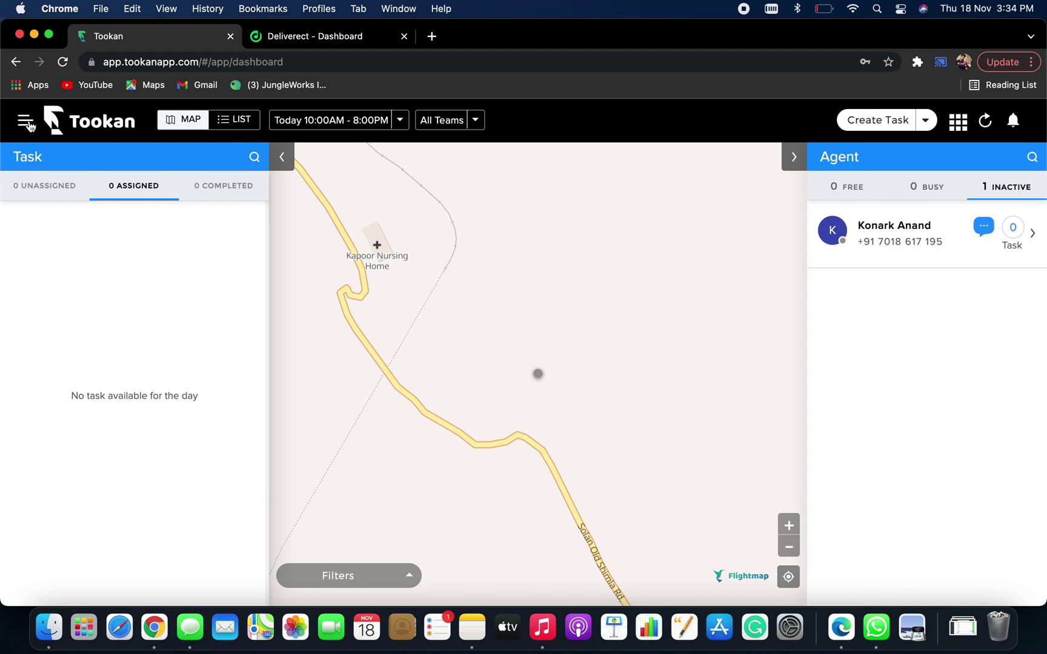
Open the Tookan Extensions marketplace from the main navigation menu.
click(25, 122)
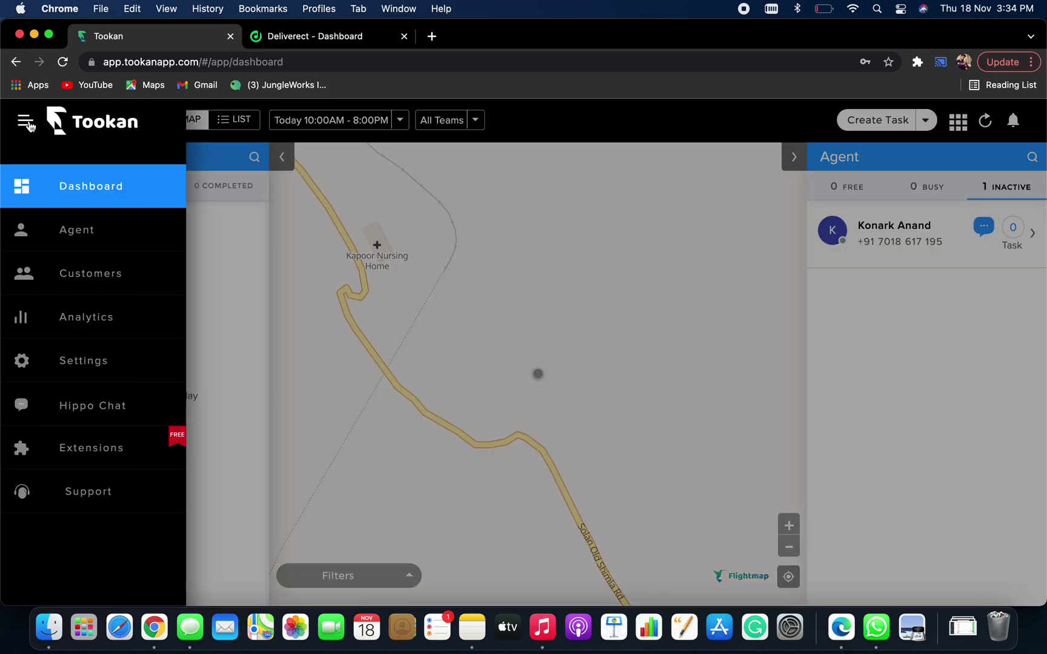
click(89, 446)
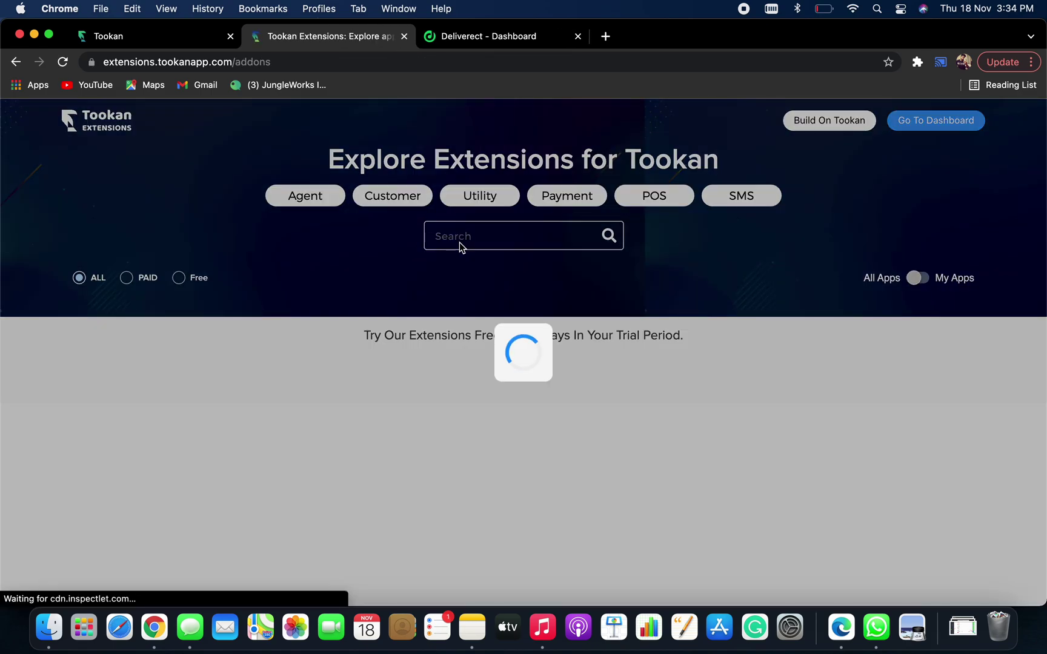
Search extensions for 'task pricing' and confirm Task Pricing & Agent Earning is already active.
text(task pricin)
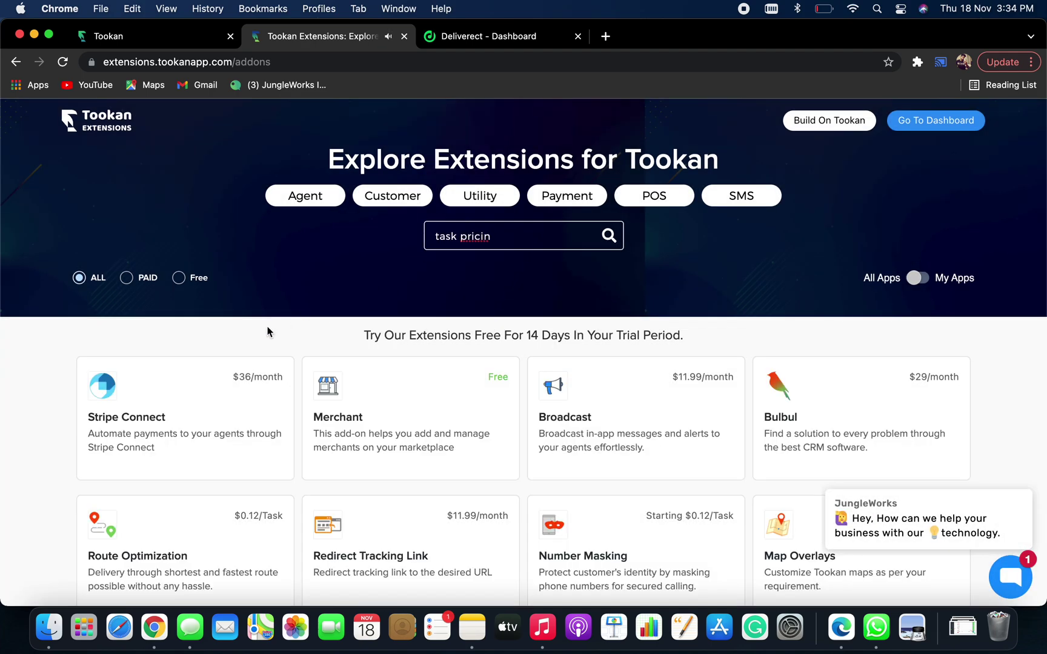
text(g)
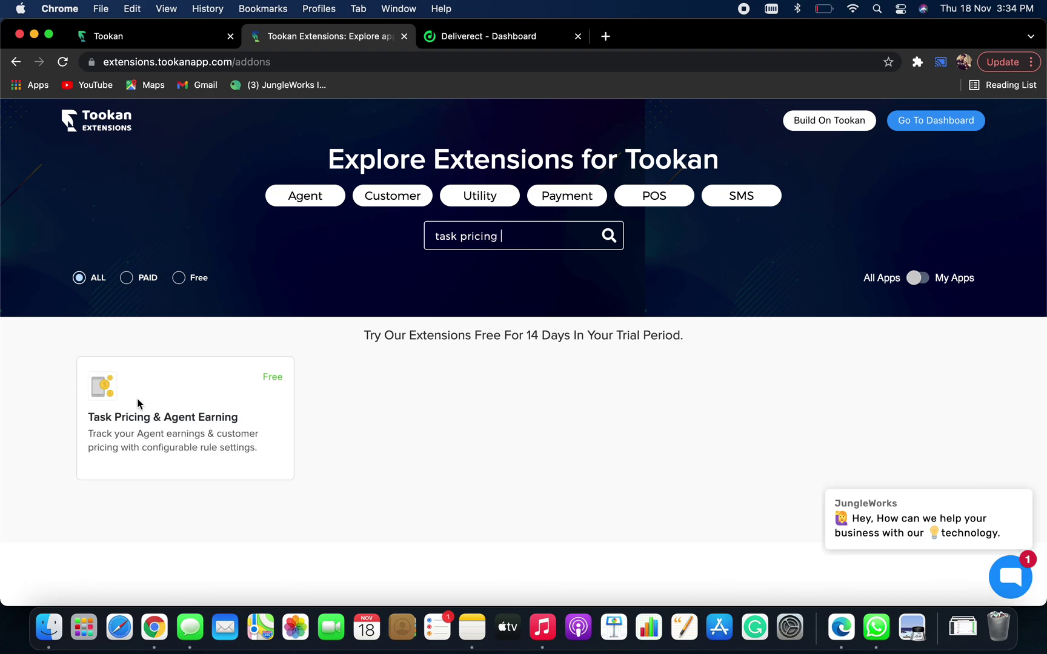
click(135, 420)
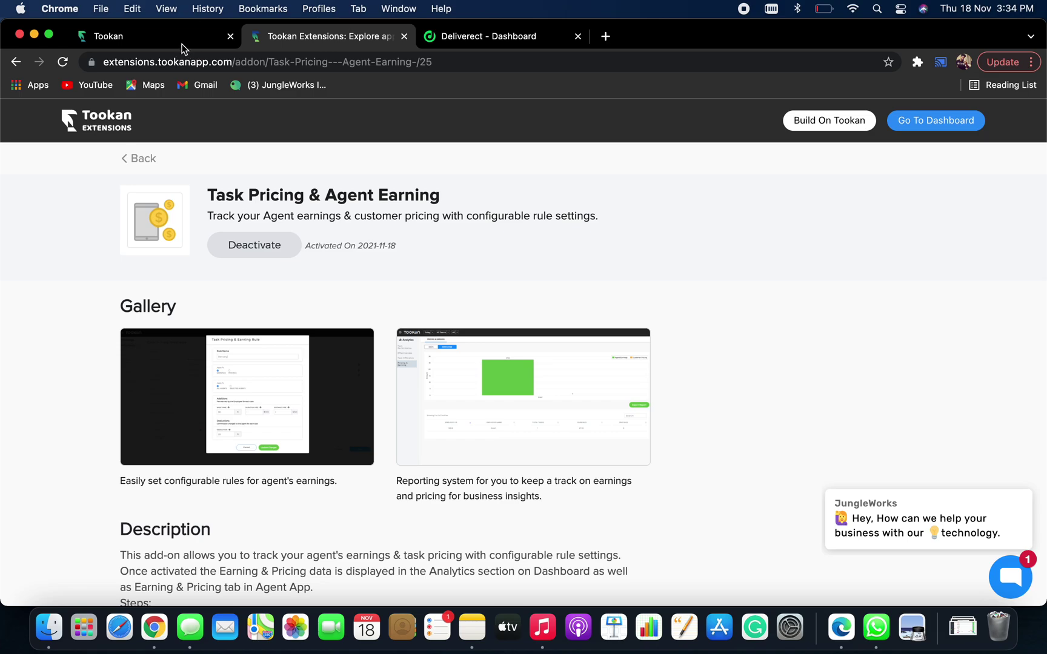
click(166, 36)
Create a new custom template in Settings › Templates with the template name Deliverect.
click(26, 120)
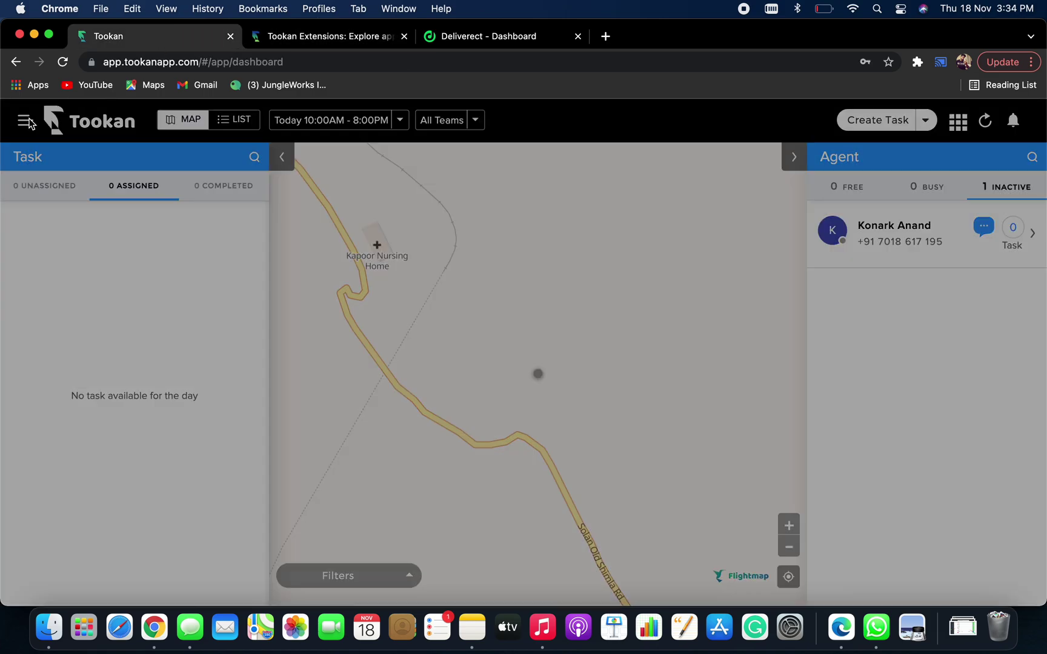
click(63, 373)
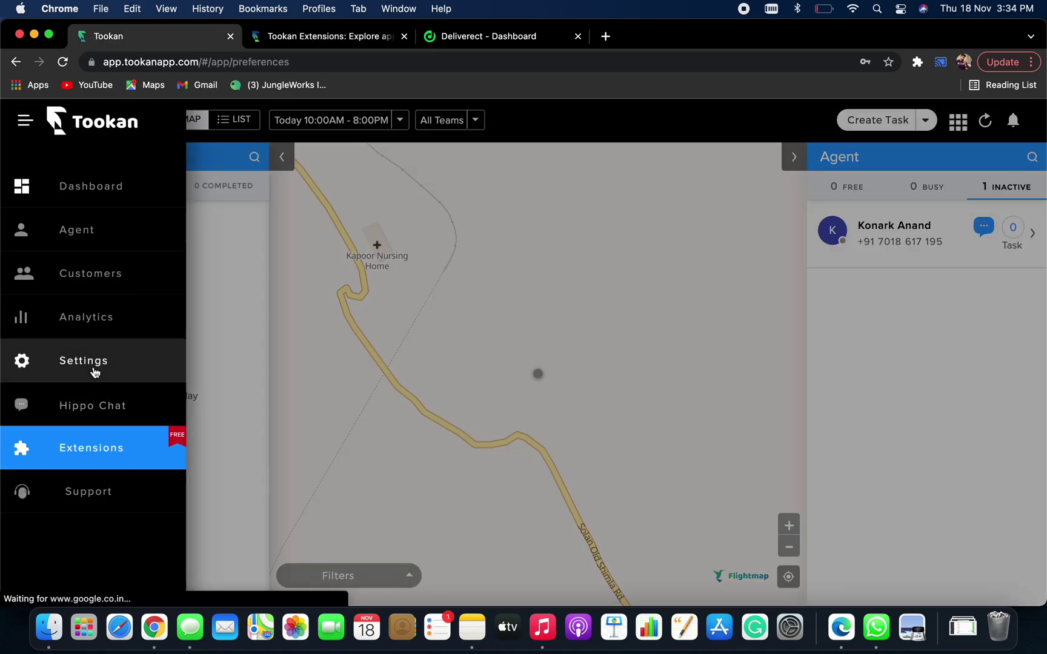
click(49, 238)
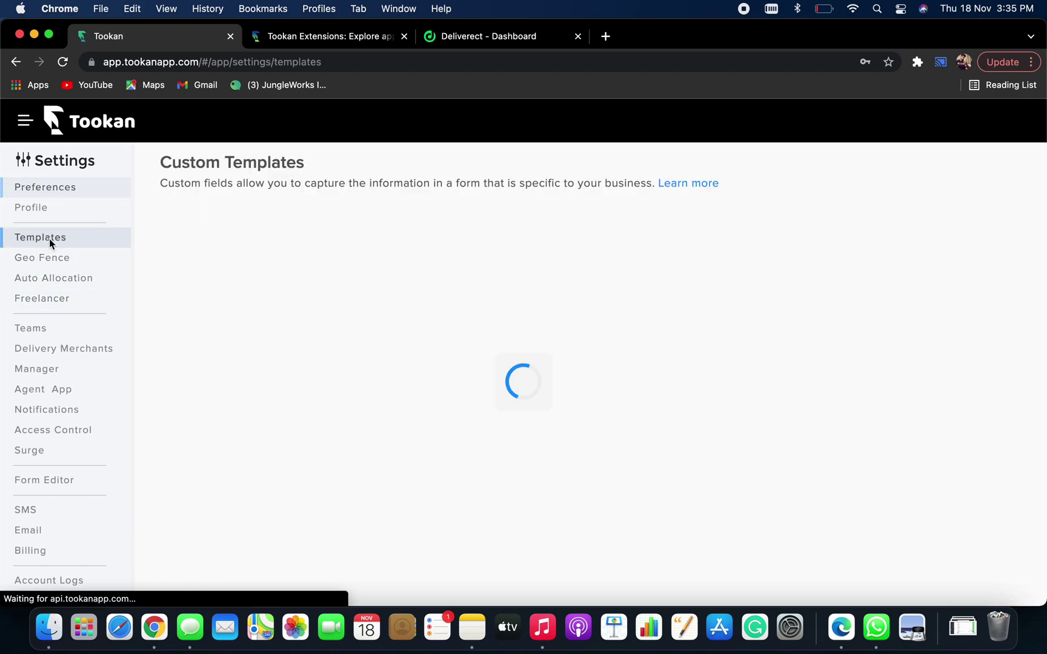
click(340, 214)
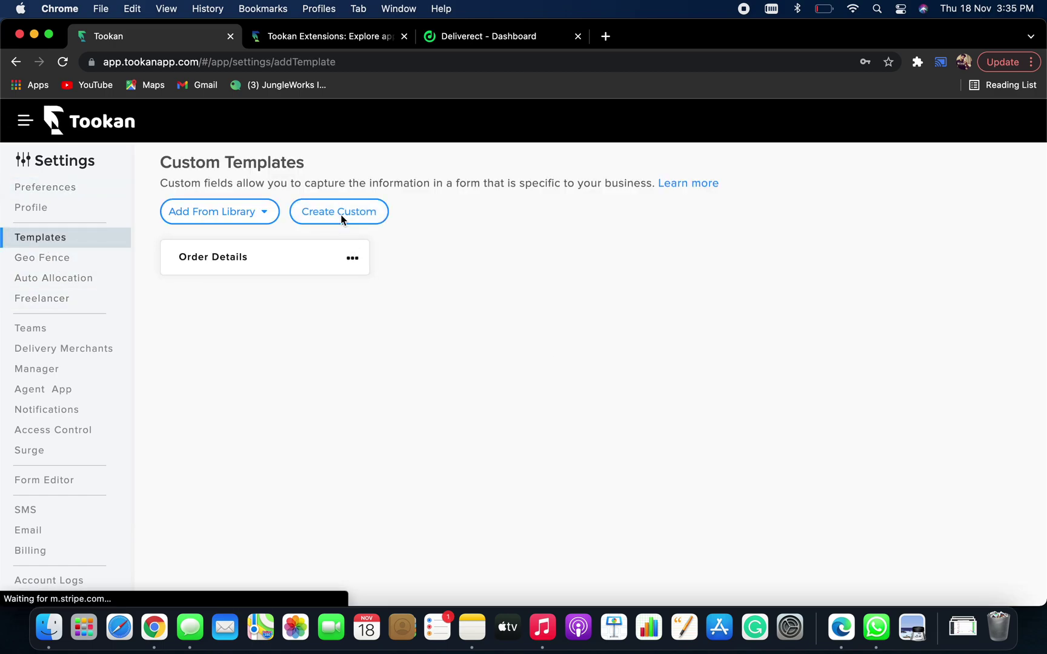
click(294, 237)
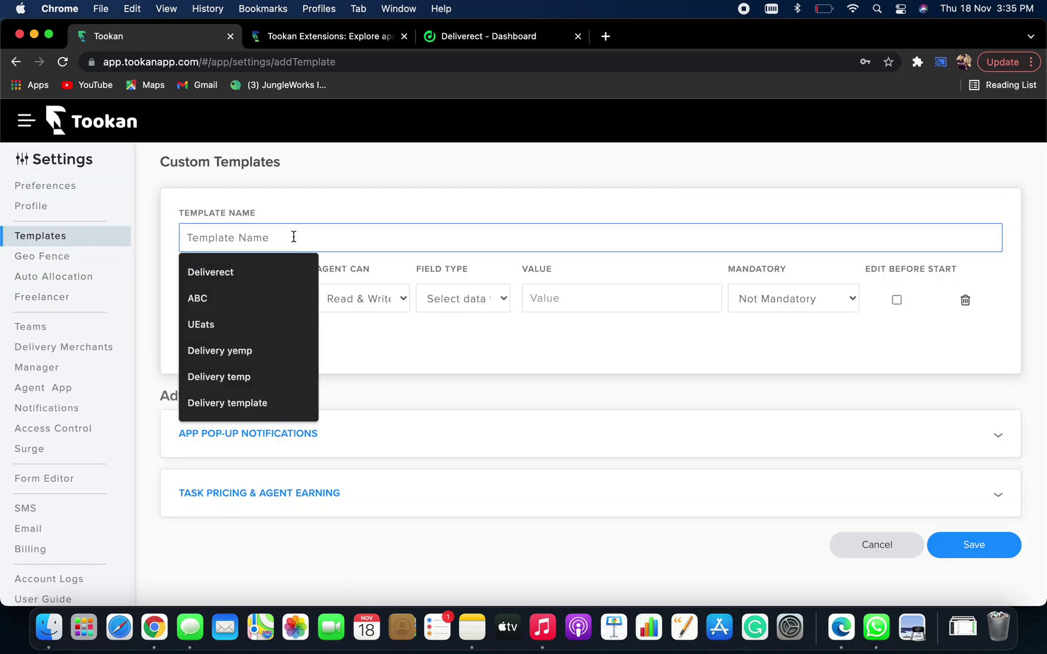
click(234, 271)
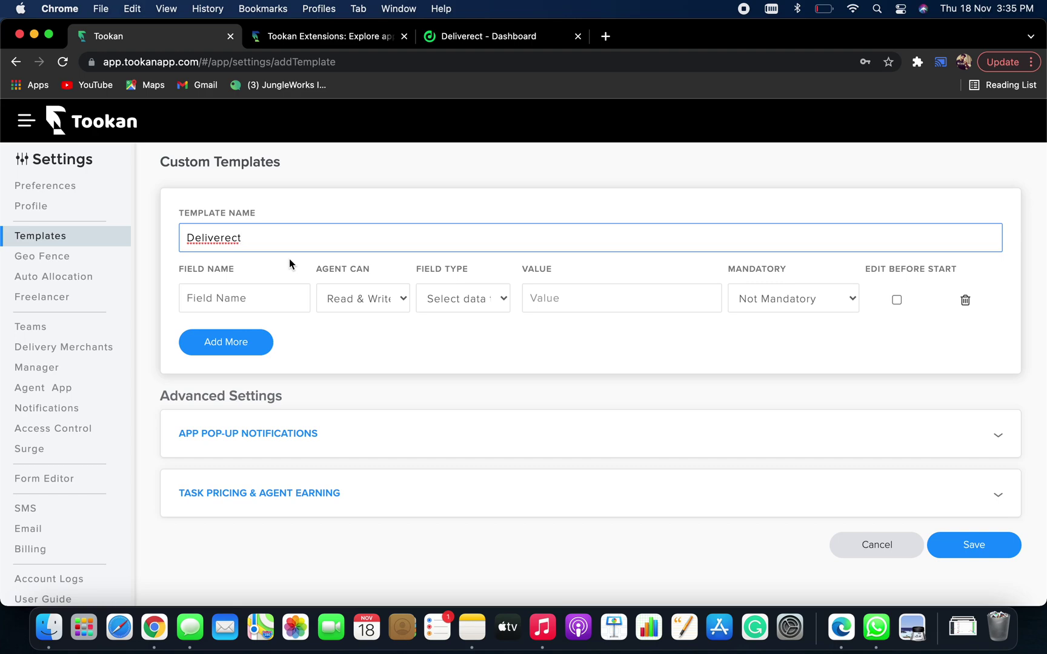
Add a 'Service charge' field with Read & Write agent access and field type Number.
click(257, 291)
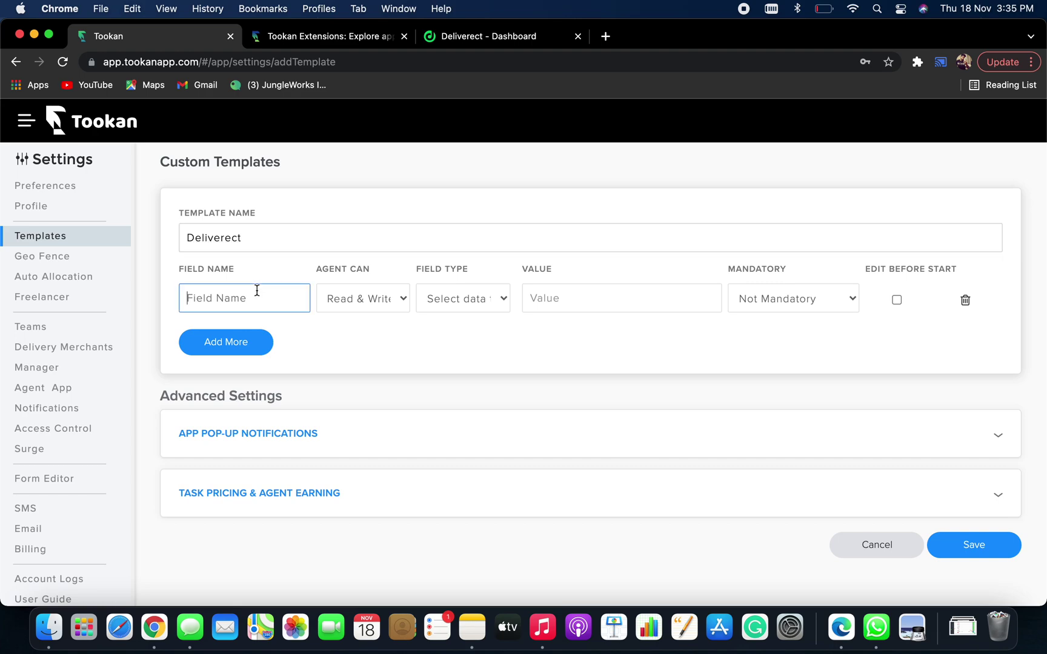
text(Service chargwe)
click(372, 303)
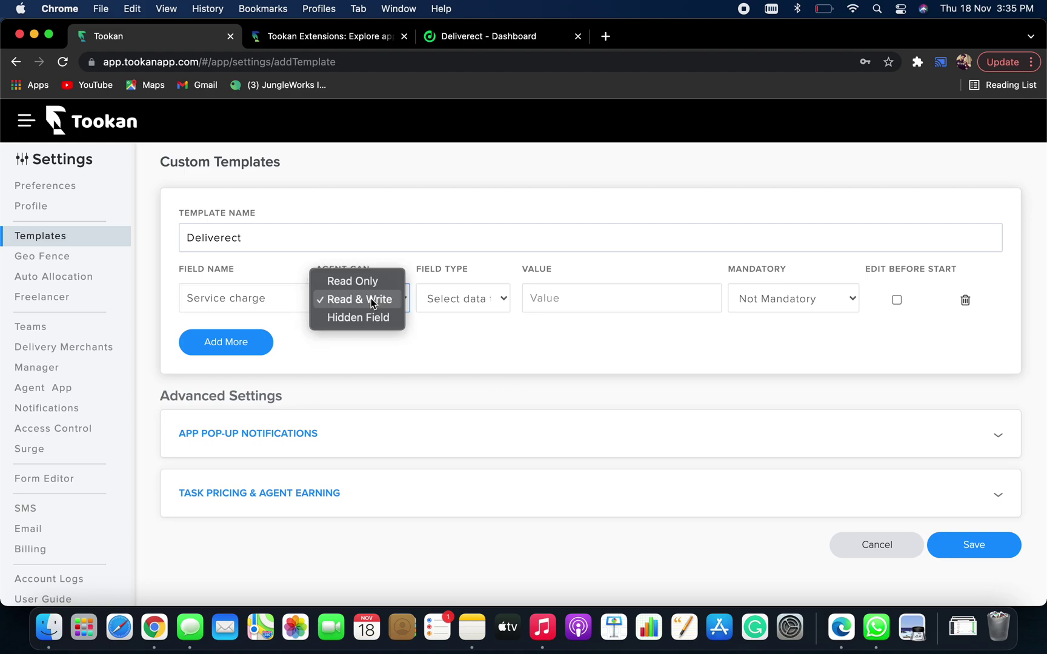
click(458, 331)
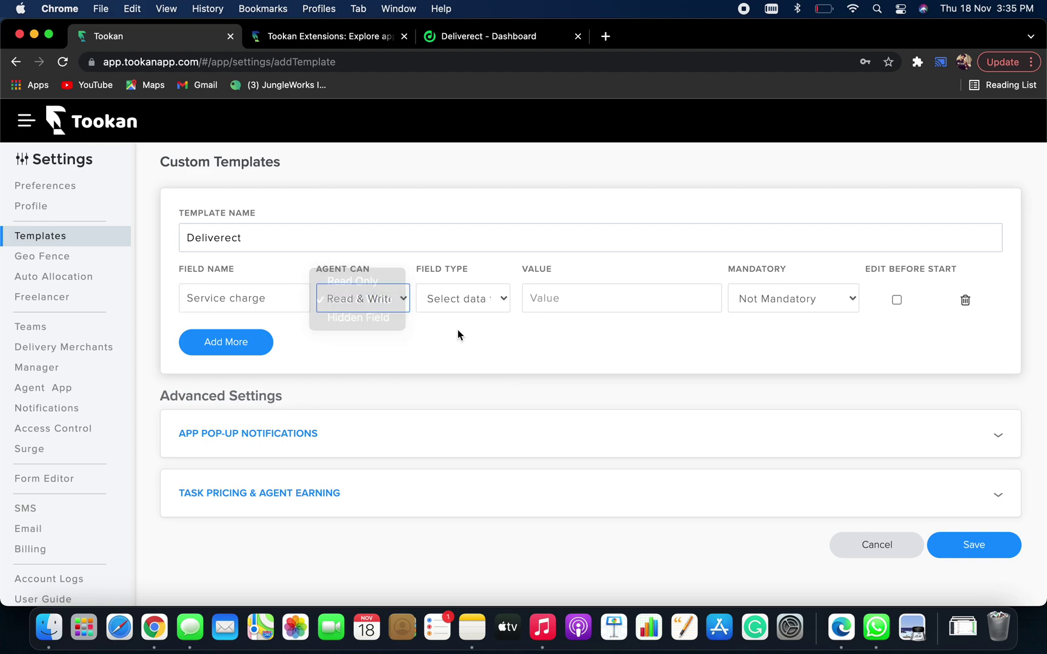
click(490, 300)
scroll(484, 434, down, 3)
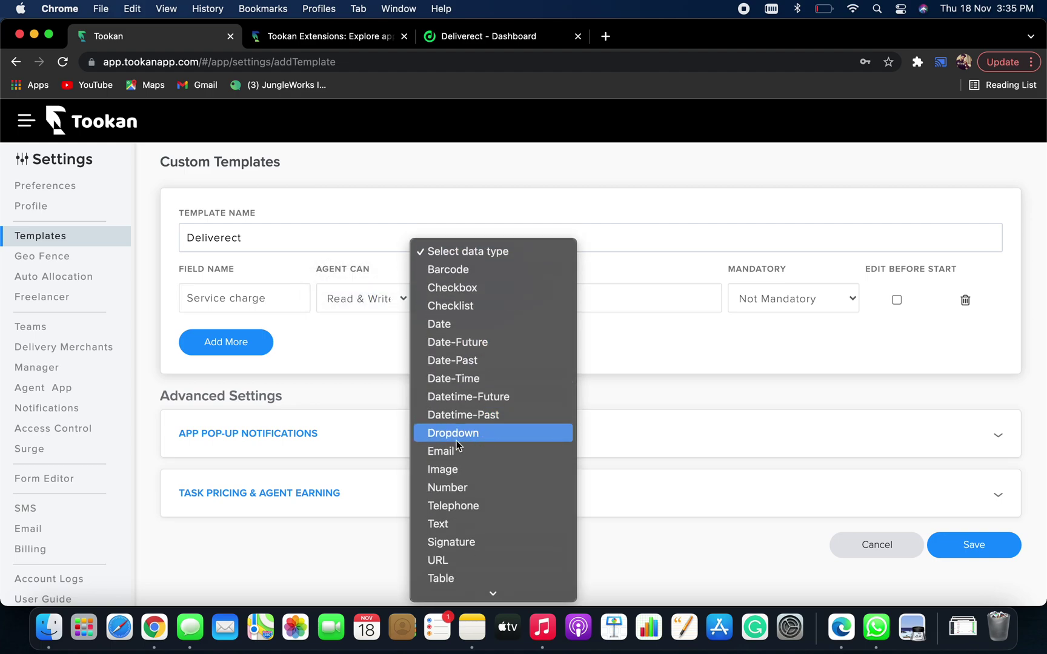
click(461, 491)
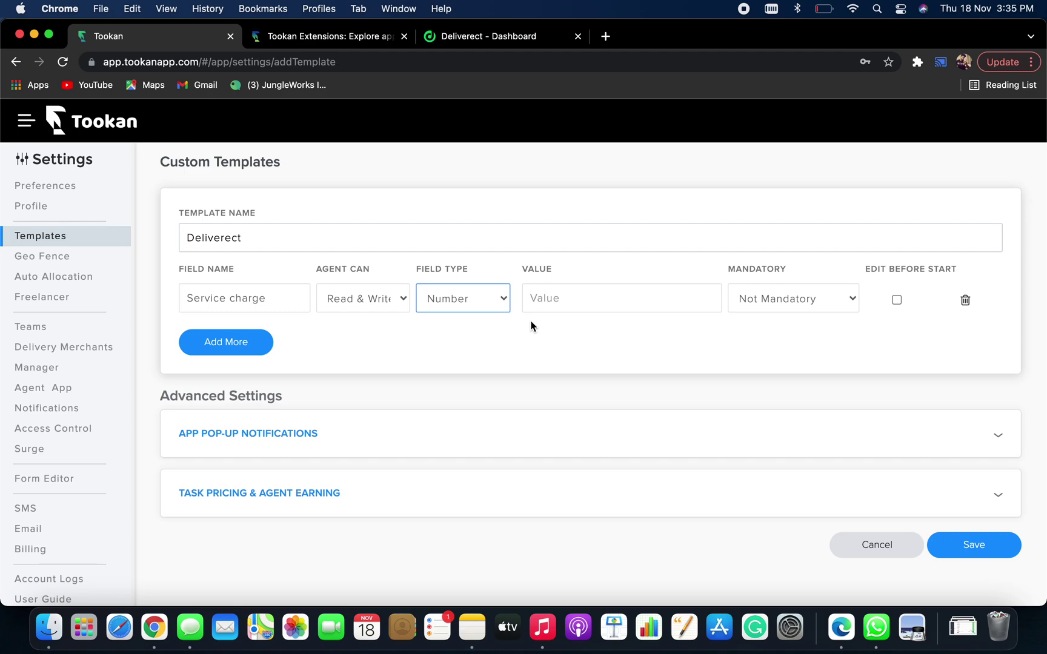
scroll(446, 341, down, 1)
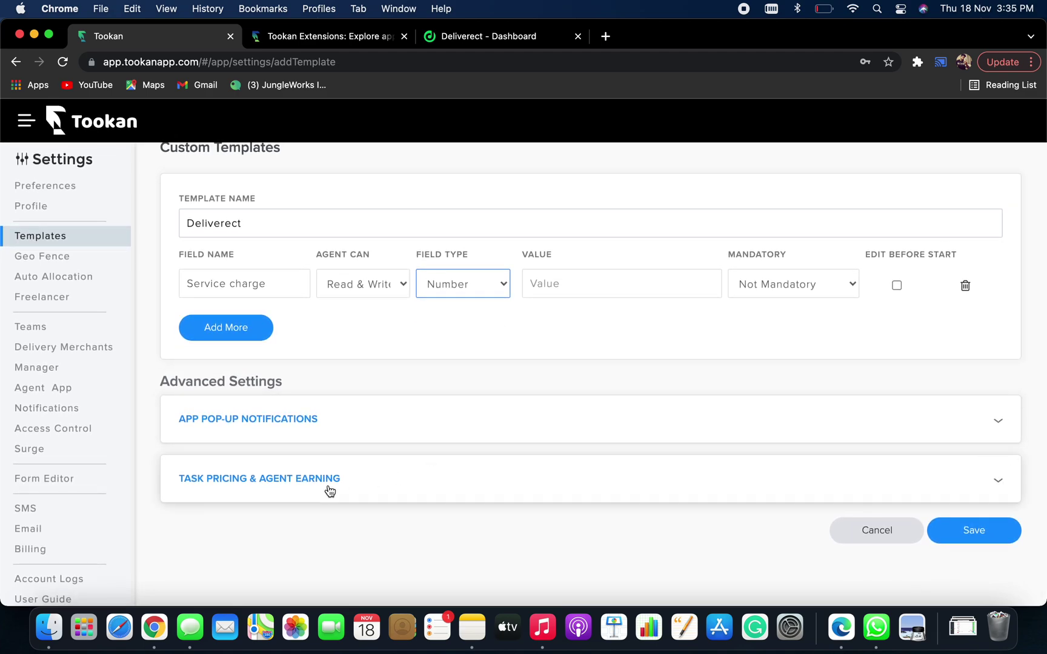
click(400, 488)
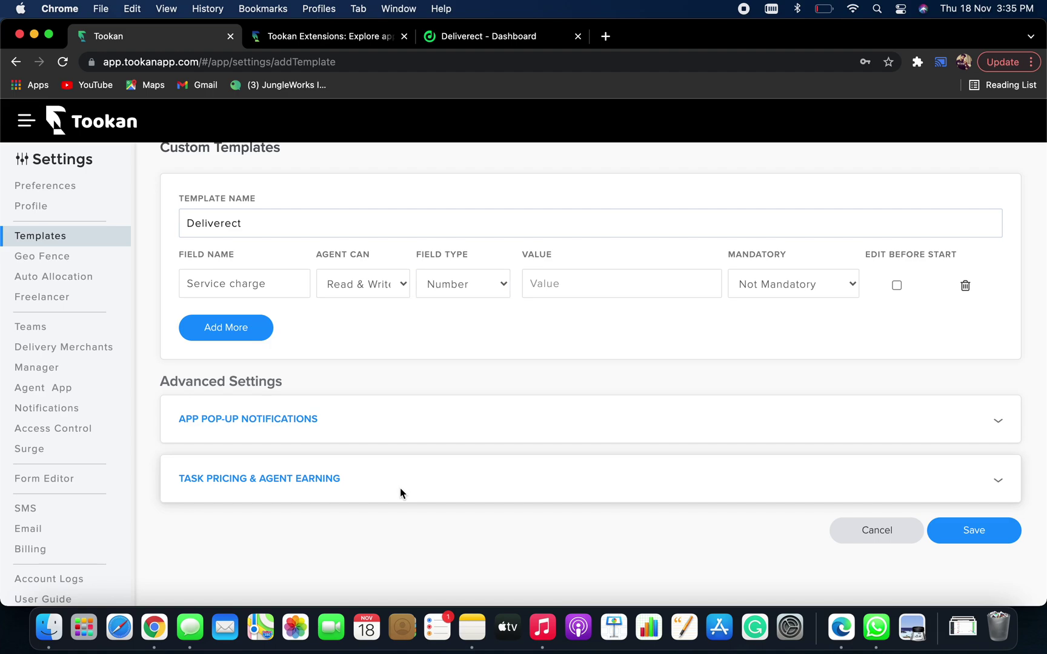
Save the Deliverect template.
click(318, 484)
scroll(442, 529, down, 4)
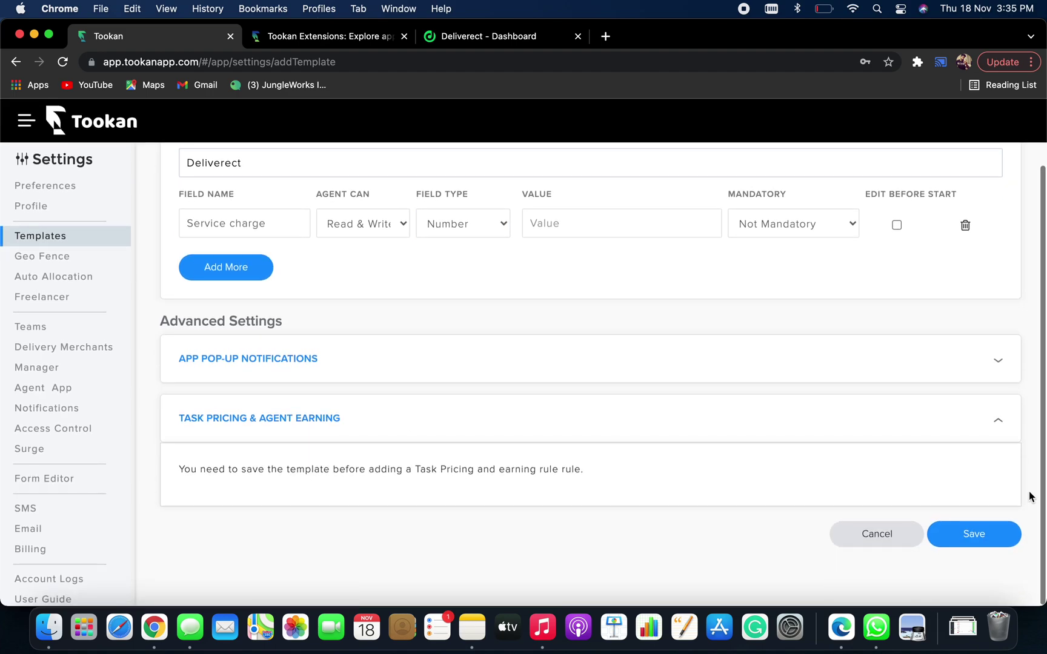
click(998, 530)
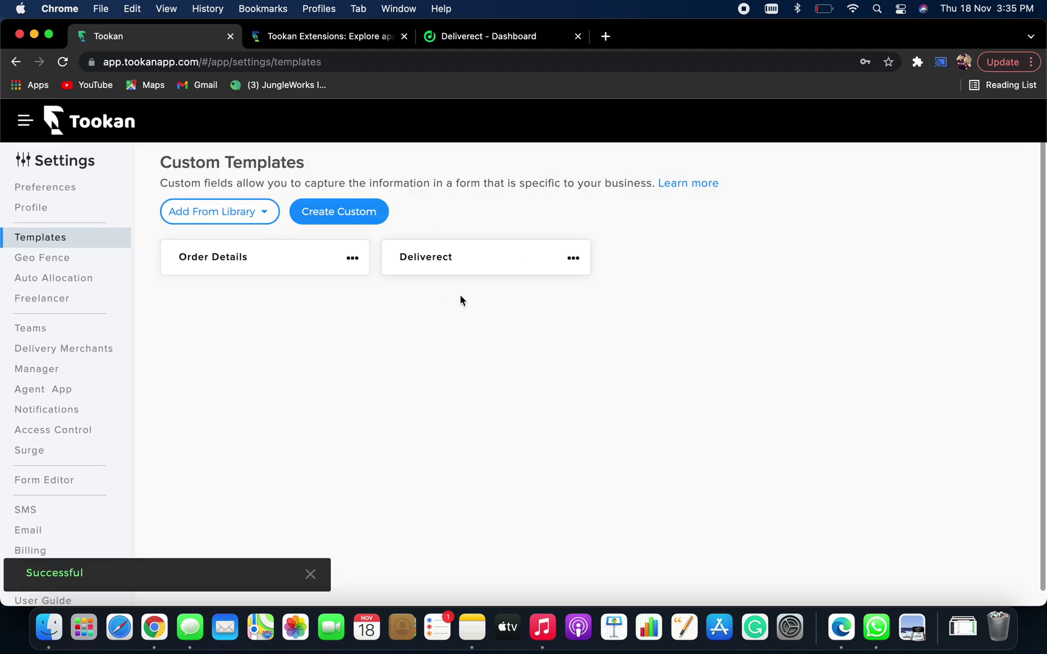
Reopen the Deliverect template for editing and expand its Task Pricing & Agent Earning section.
click(570, 270)
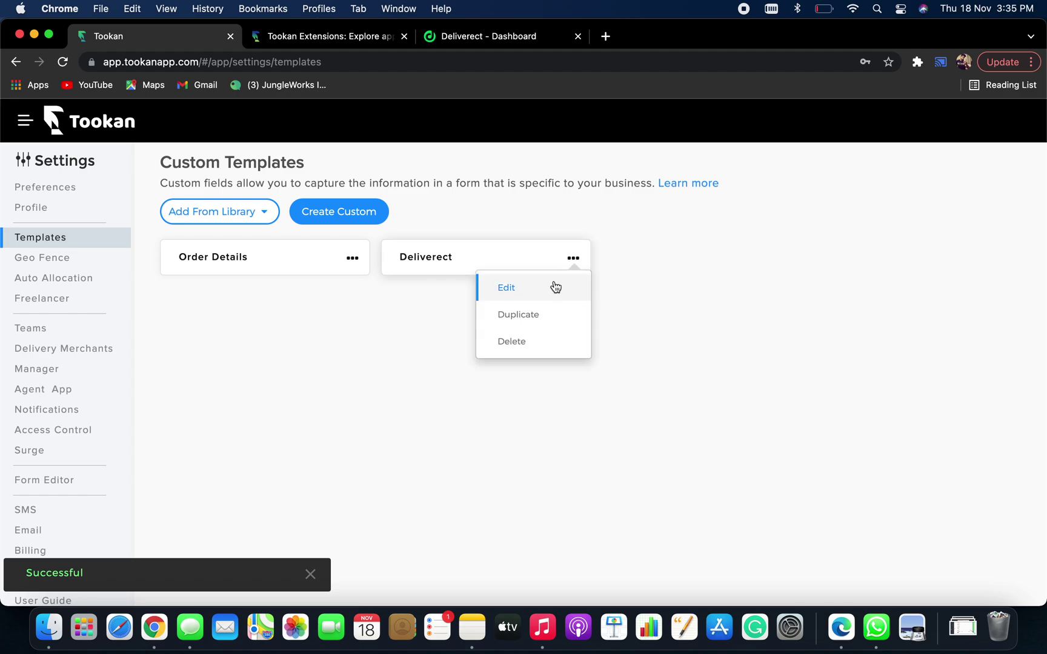
click(553, 286)
scroll(363, 361, down, 1)
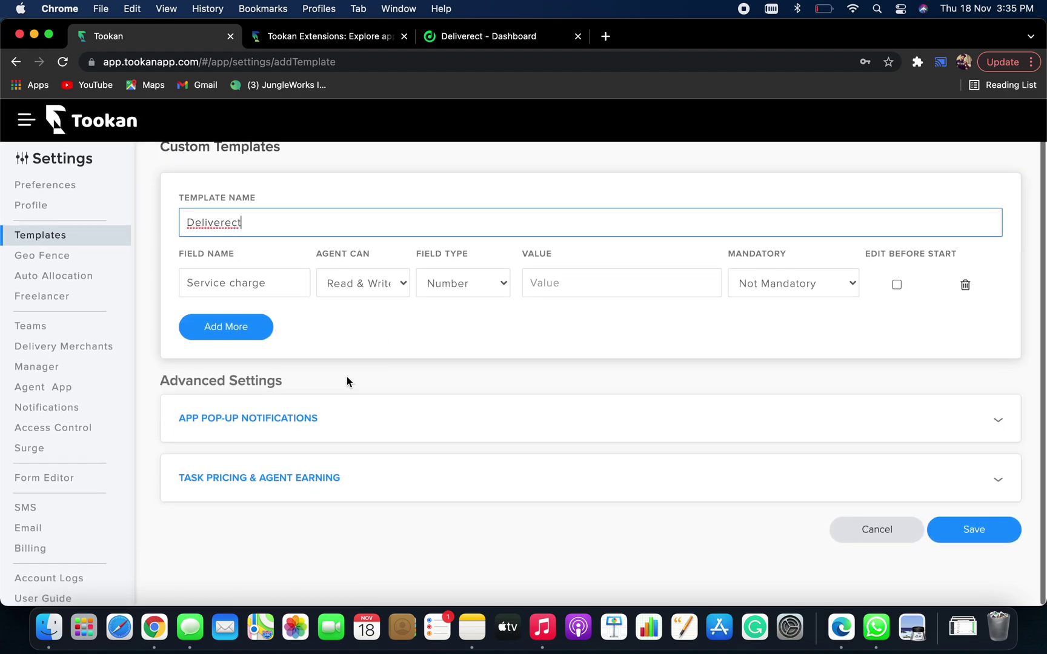
click(273, 478)
scroll(432, 430, down, 2)
Add and save a pricing rule named Deliverect that applies to Task Pricing.
click(257, 474)
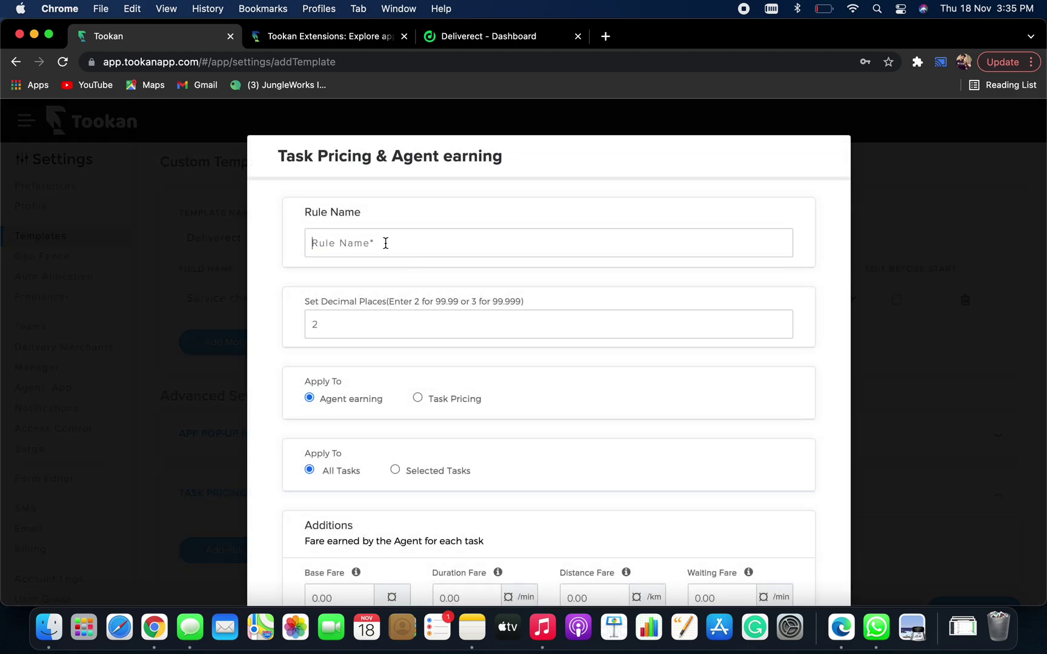
text(Del)
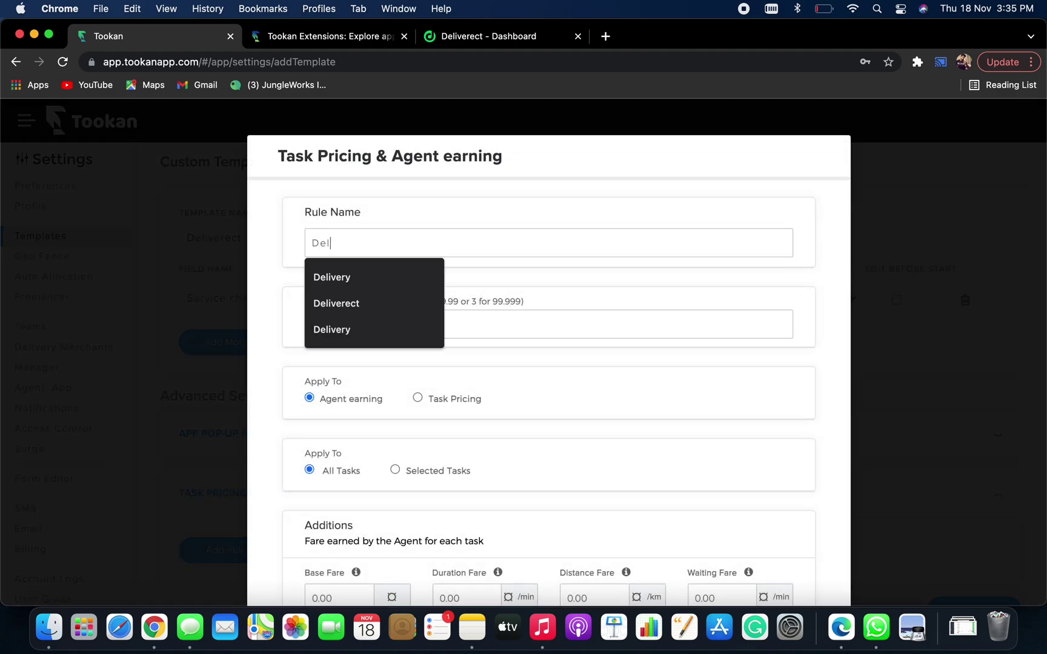
text(iverect)
click(351, 303)
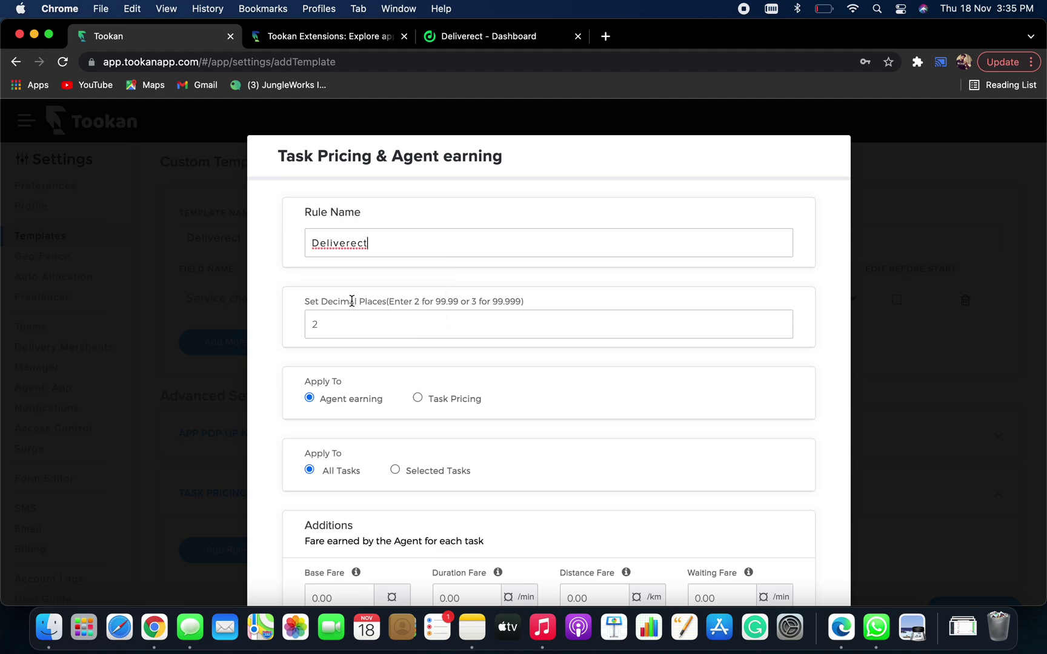
scroll(384, 261, down, 5)
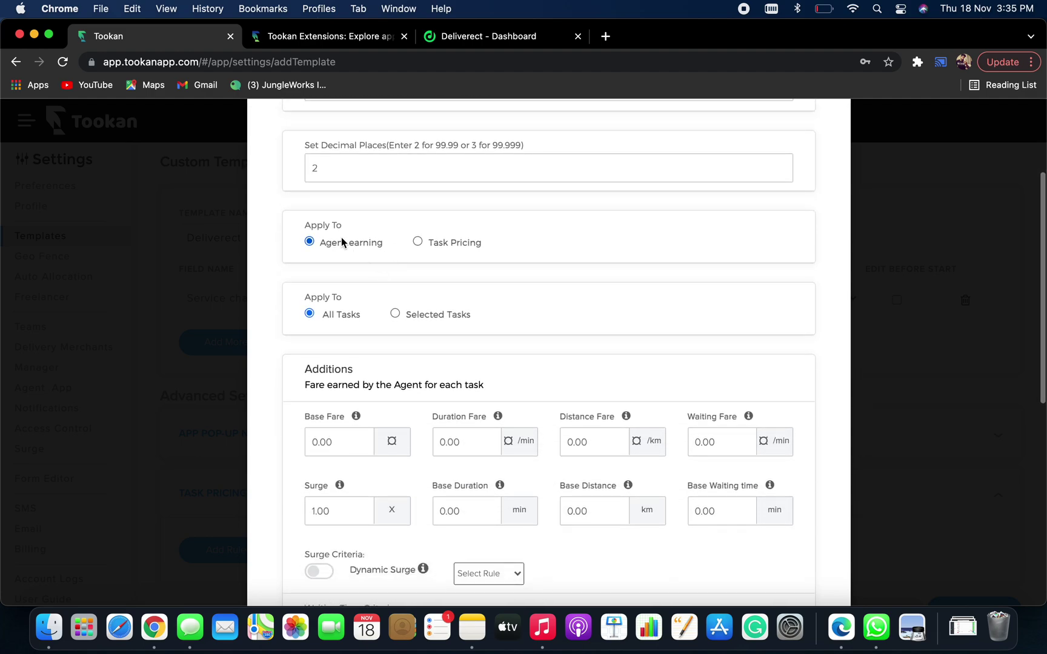
click(420, 243)
scroll(402, 306, down, 2)
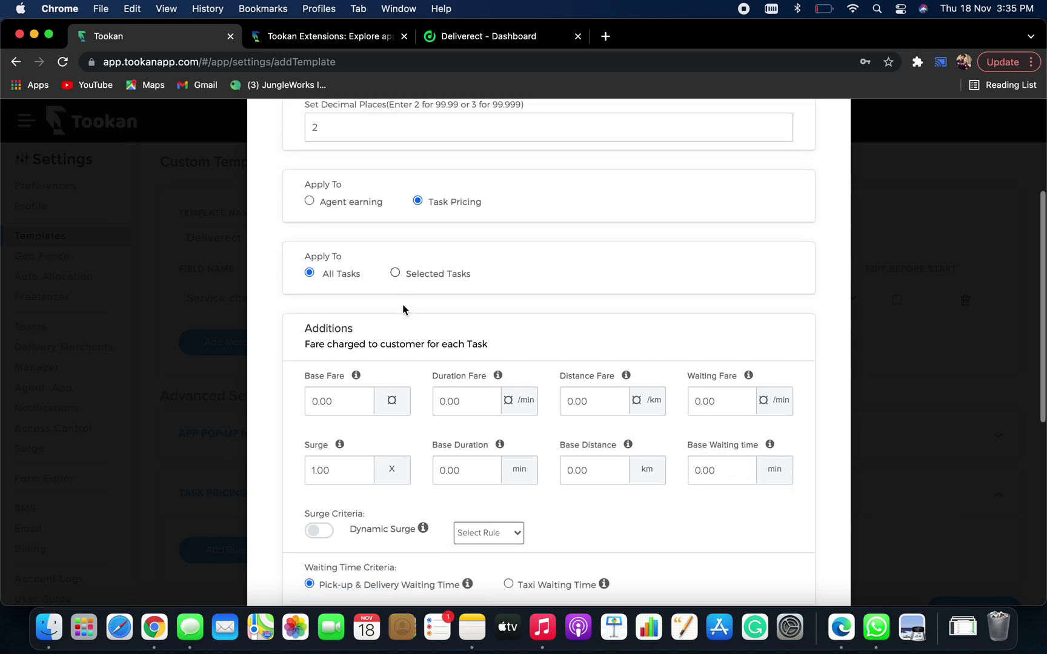
scroll(442, 315, down, 12)
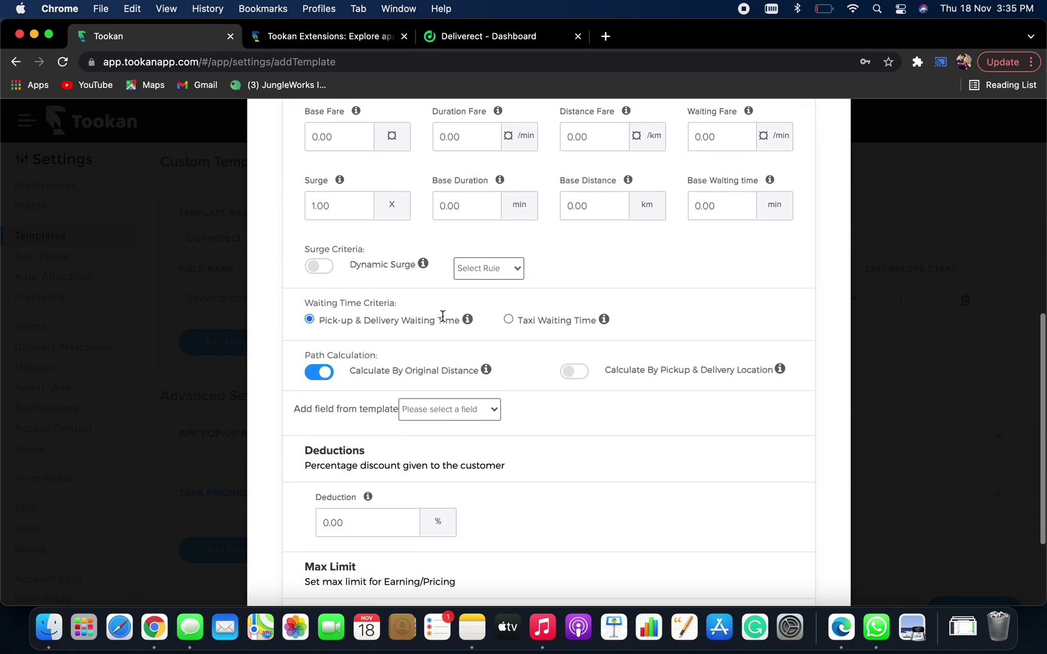
click(775, 583)
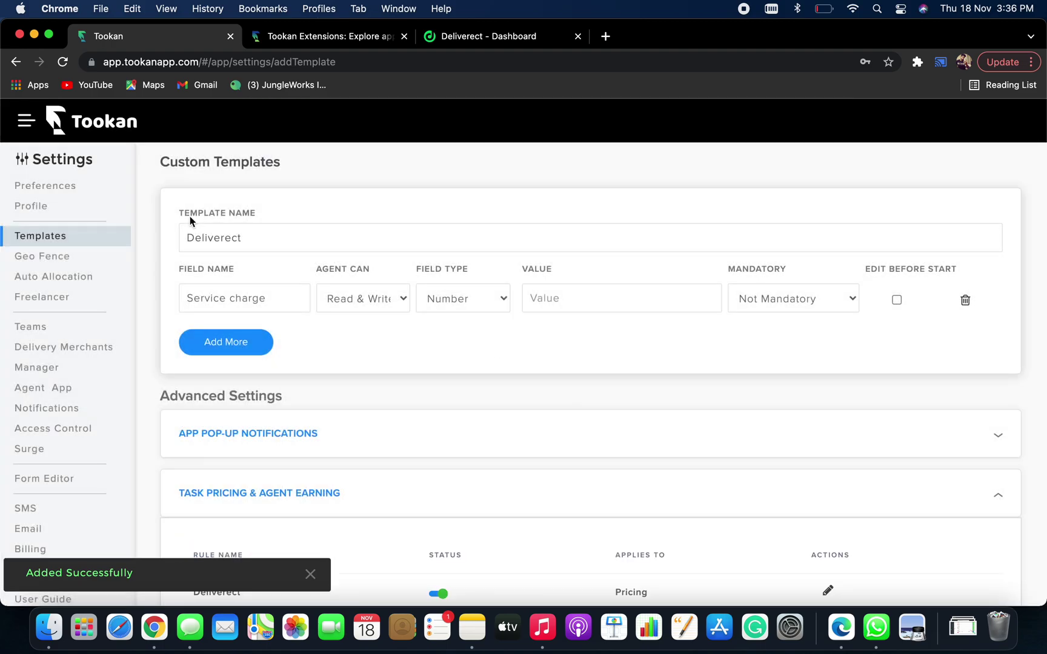
click(129, 132)
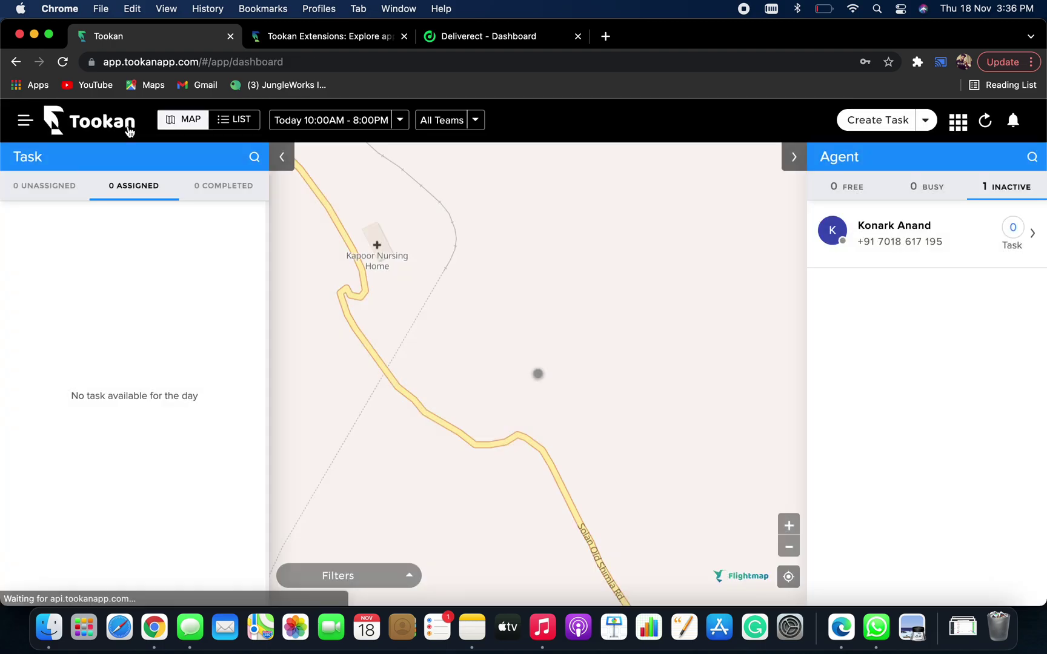
Search the extensions catalogue for 'deliverect' and activate the Deliverect extension.
click(306, 36)
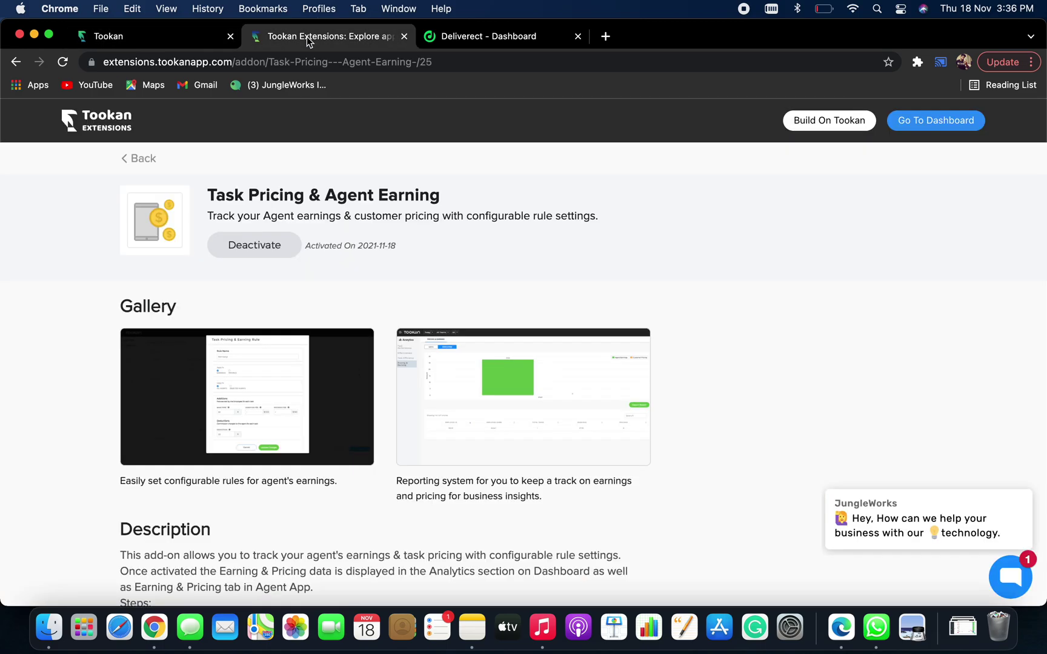
click(116, 130)
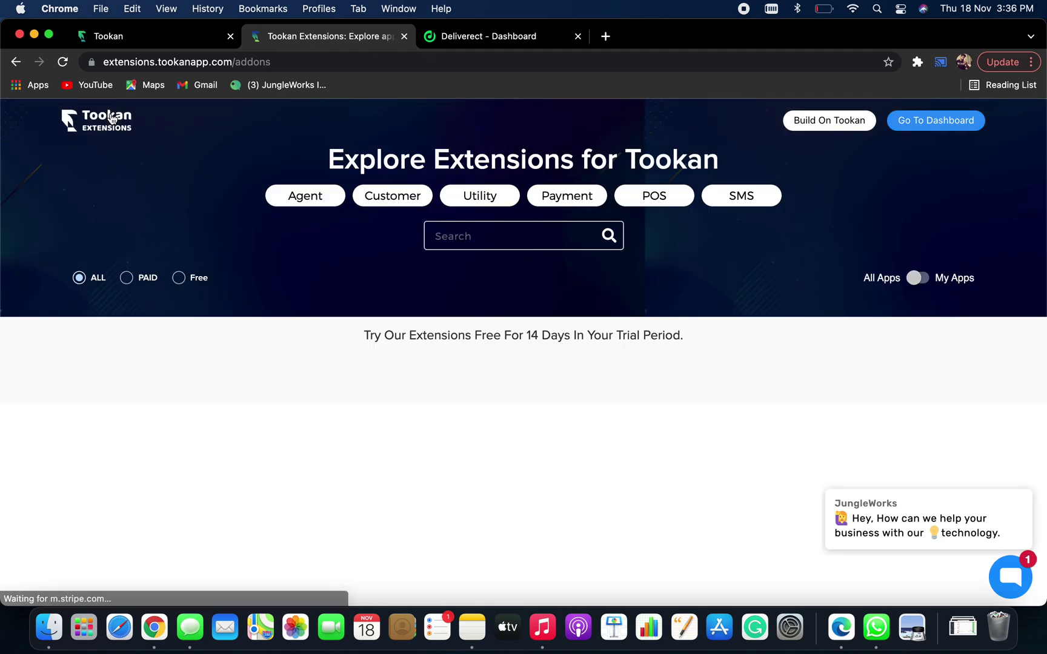
text(deliverect)
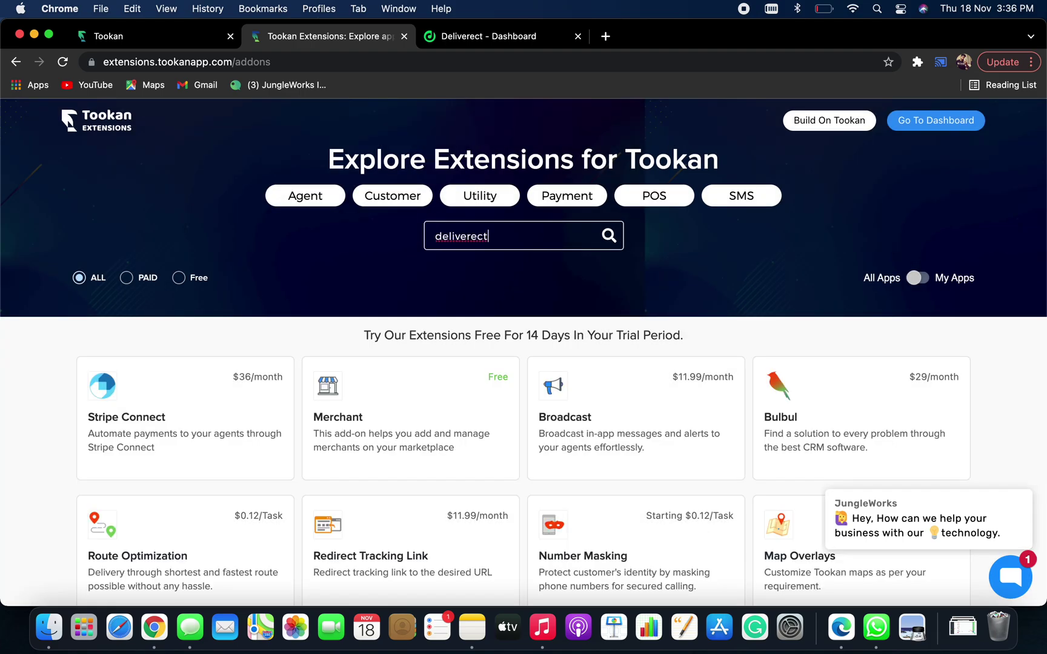
click(206, 383)
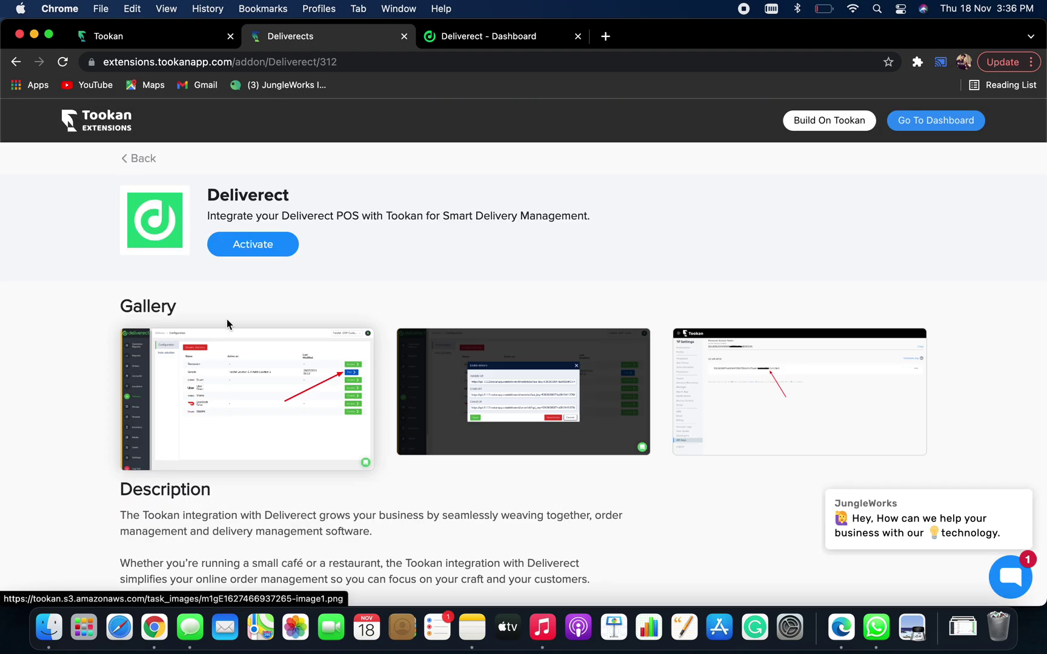
click(255, 246)
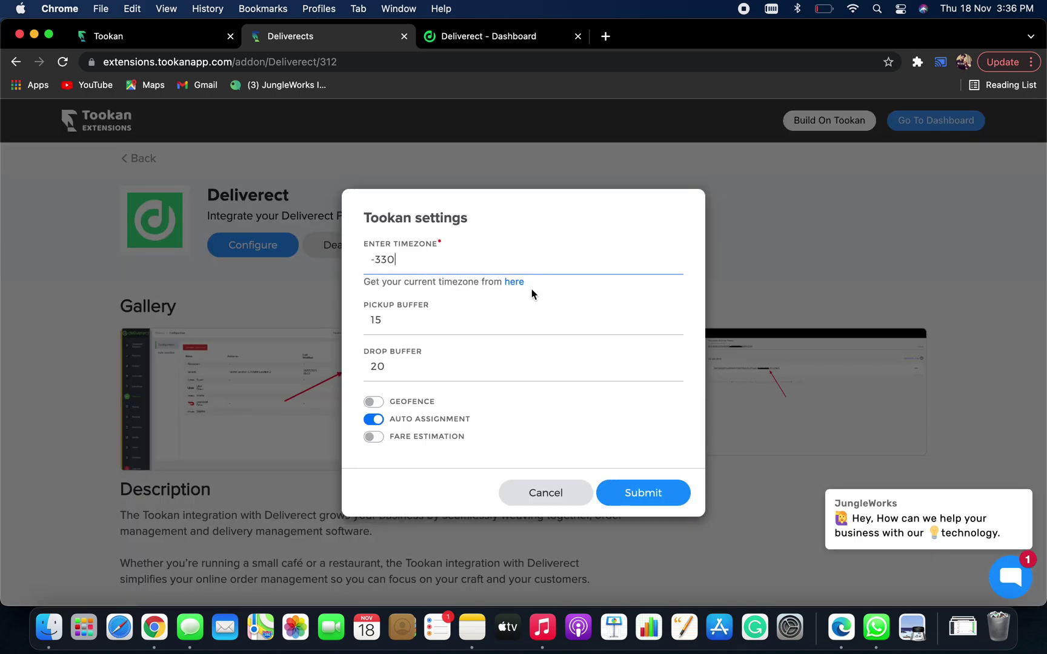
Look up and copy the Tookan timezone value -330 for the Deliverect settings.
click(514, 283)
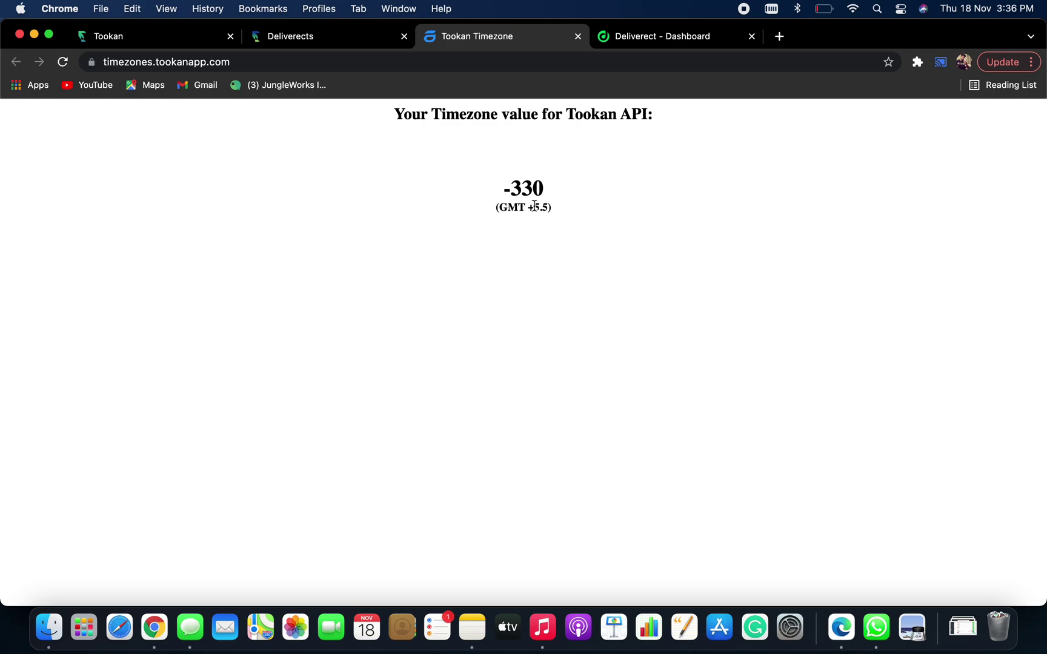
drag(557, 188, 499, 193)
key(super+c)
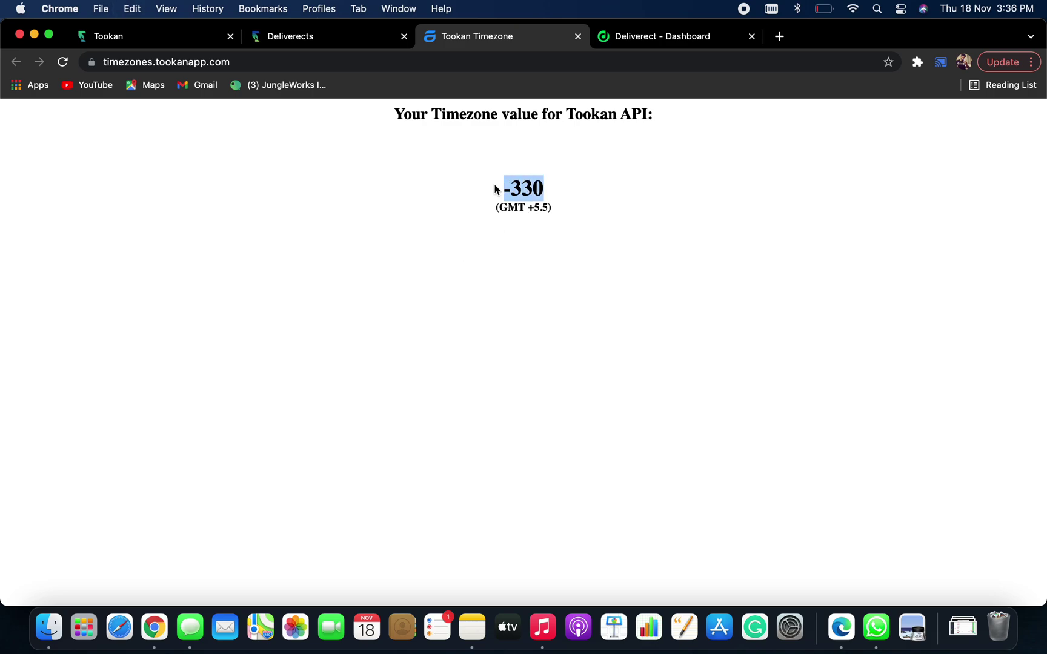
click(372, 39)
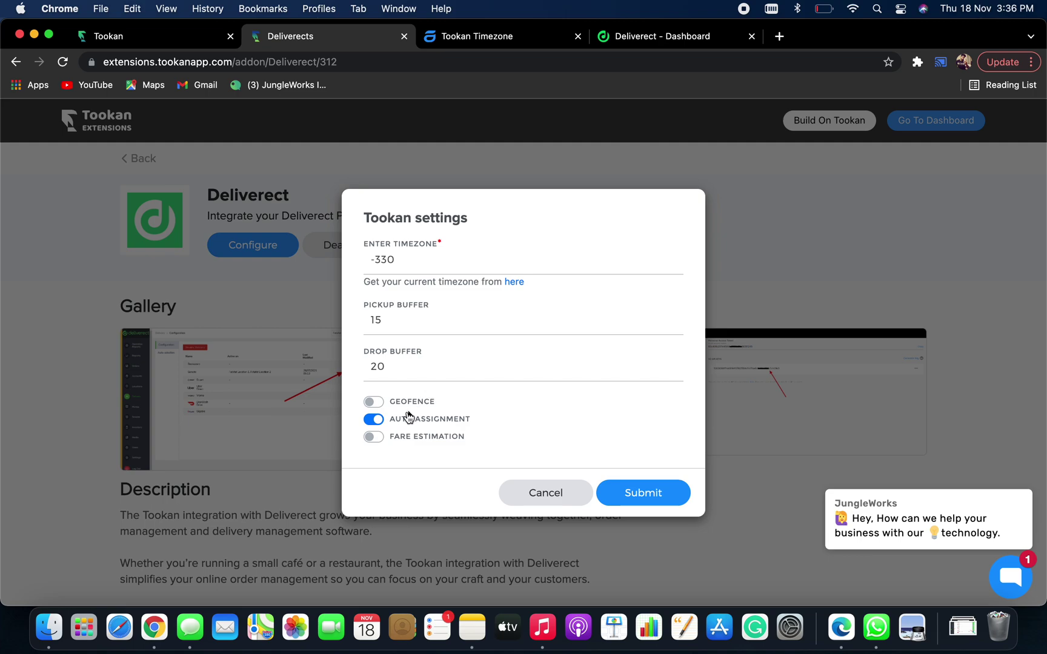
Try fare estimation with the deliverect template, then submit the settings with fare estimation off.
click(378, 440)
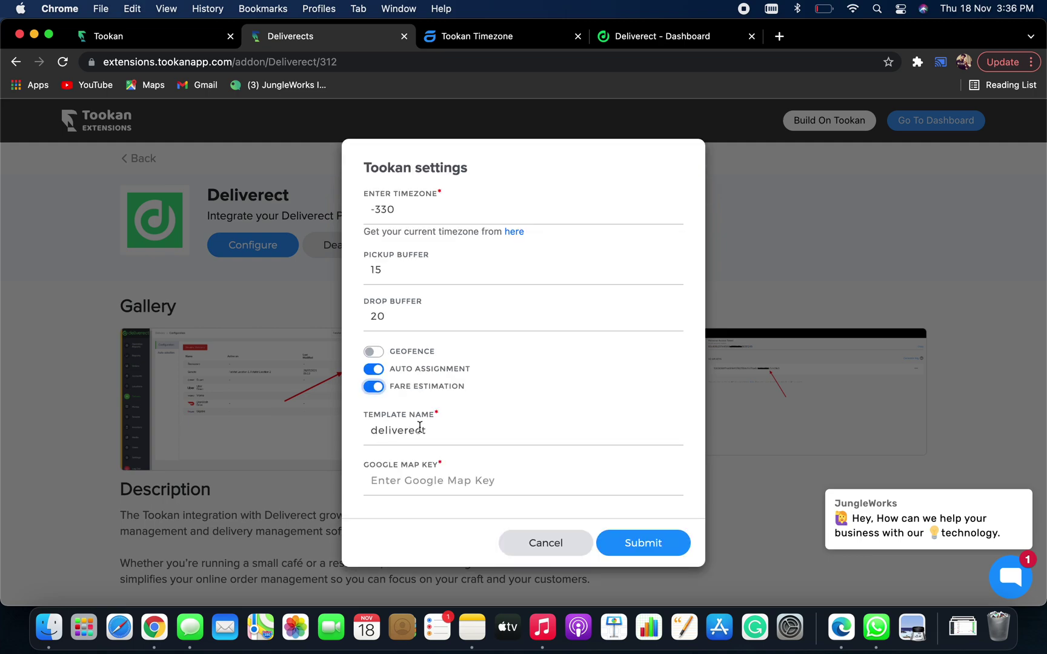
drag(437, 434, 371, 434)
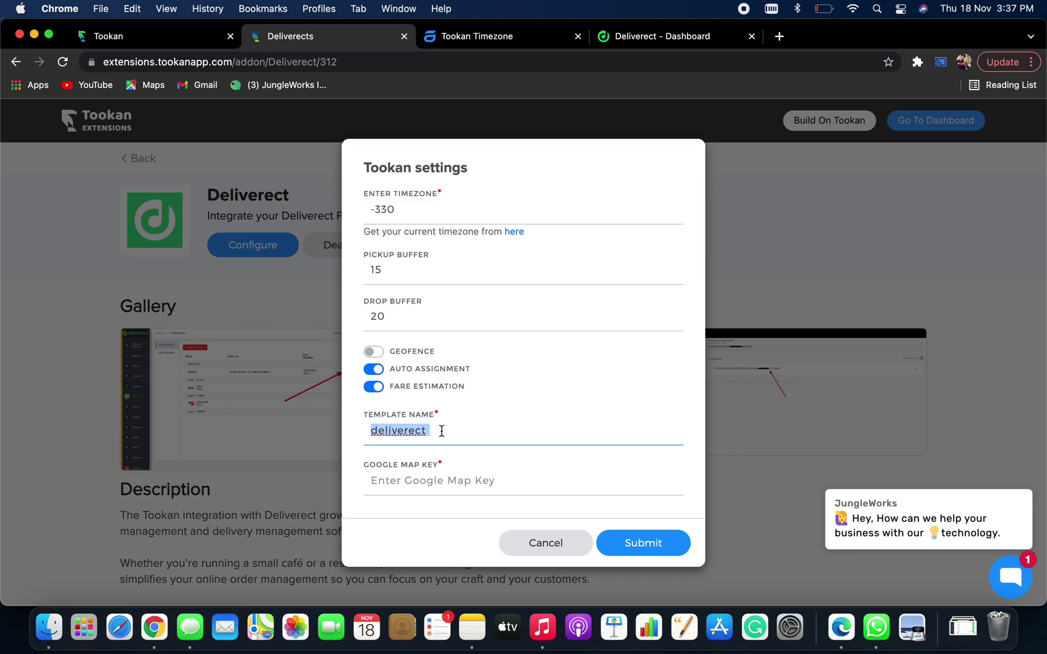
click(408, 485)
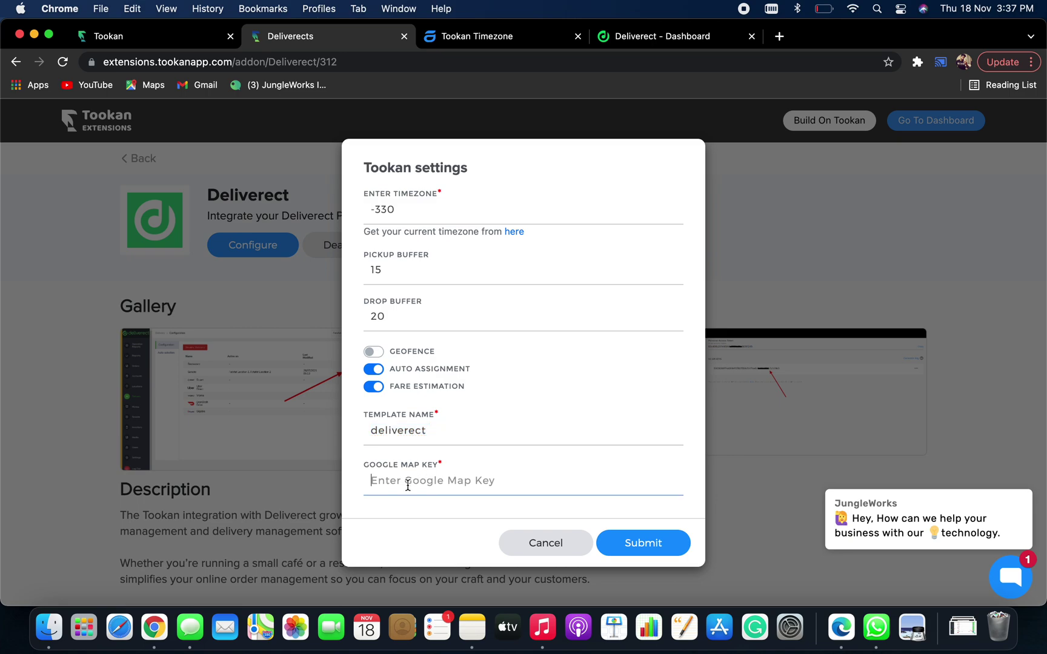
key(super+v)
key(super+a)
key(BackSpace)
click(610, 542)
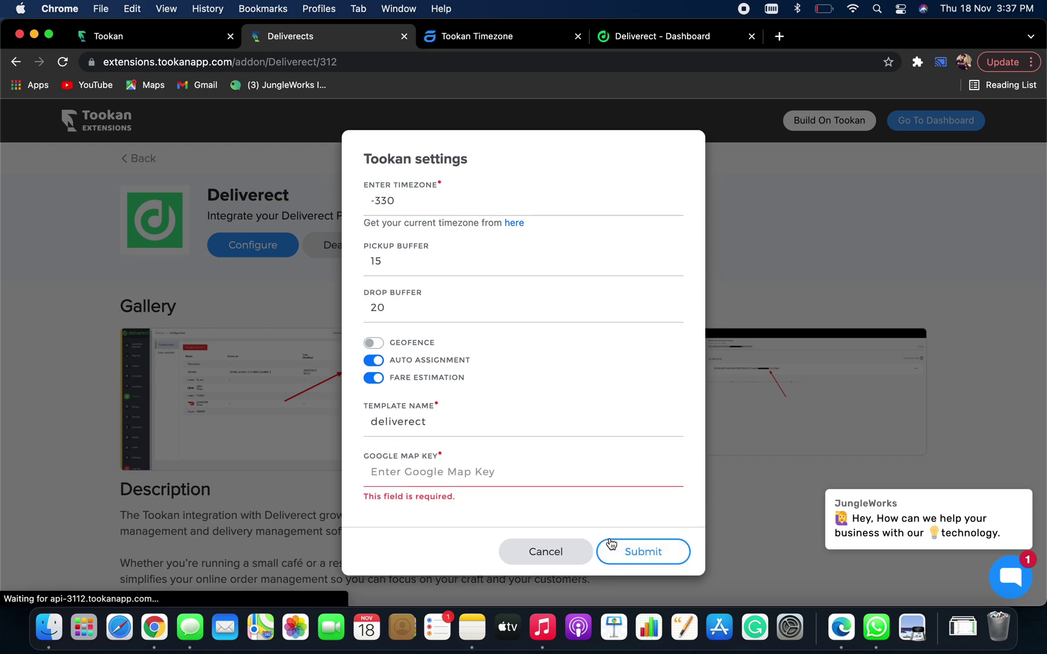
click(418, 375)
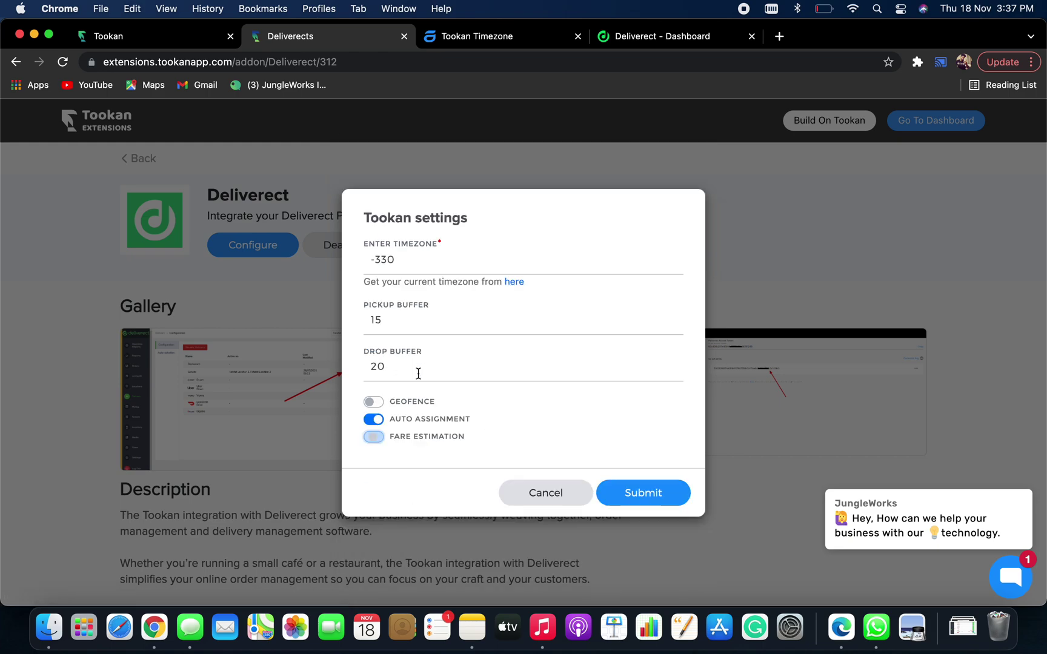
click(638, 487)
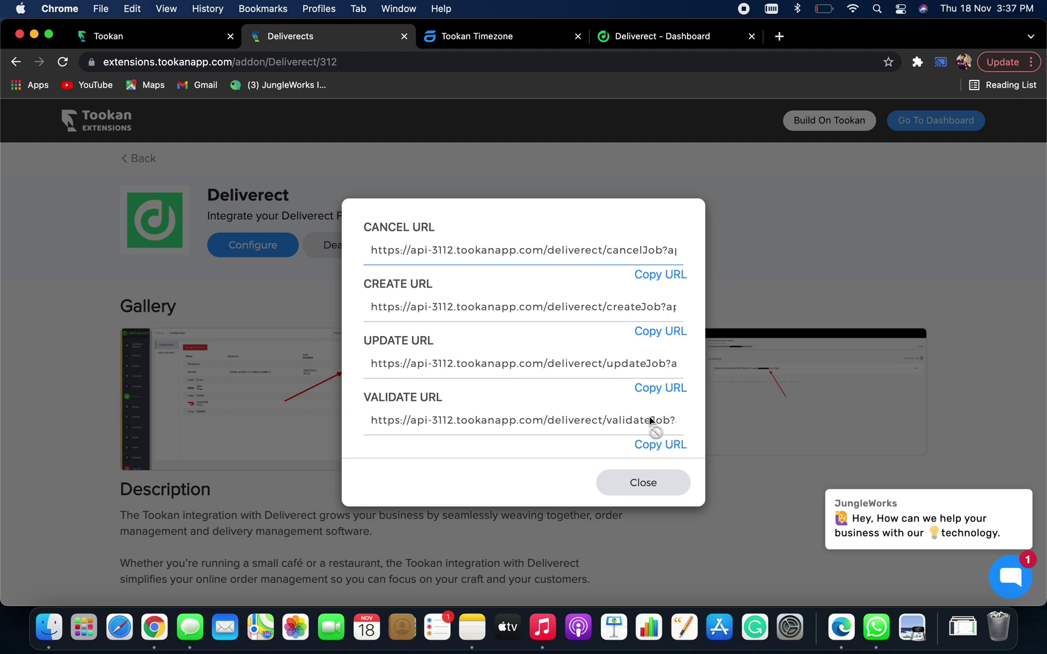
Move to the Deliverect dashboard tab once the webhook URLs are generated.
click(641, 44)
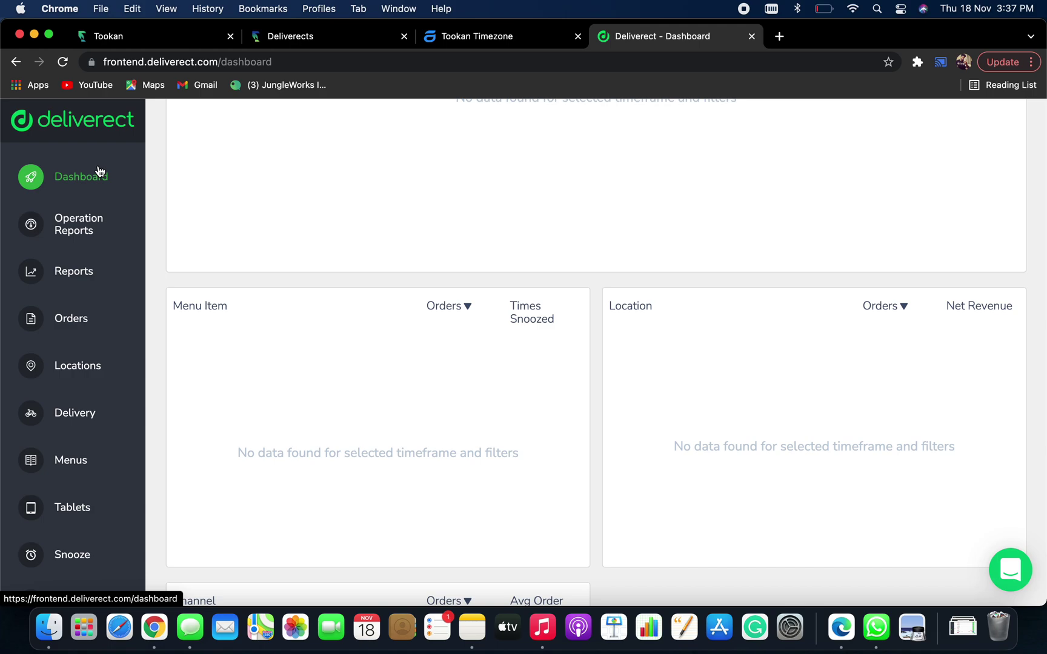
Go to Deliverect's Delivery settings and open the Tookan by Jungleworks connection for editing.
click(75, 416)
scroll(356, 475, down, 2)
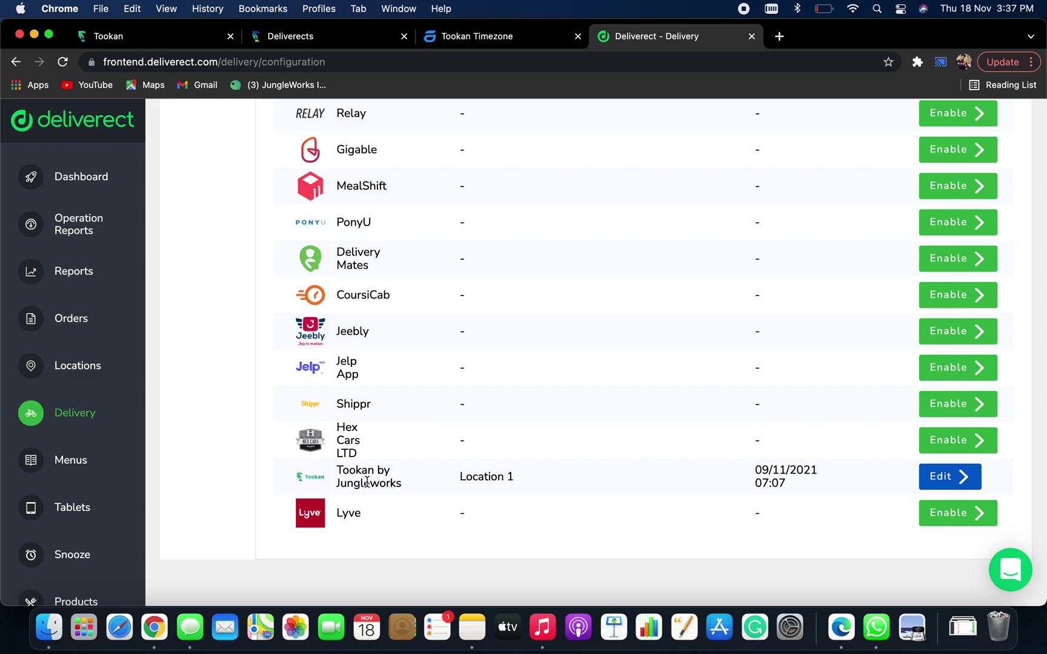
click(929, 473)
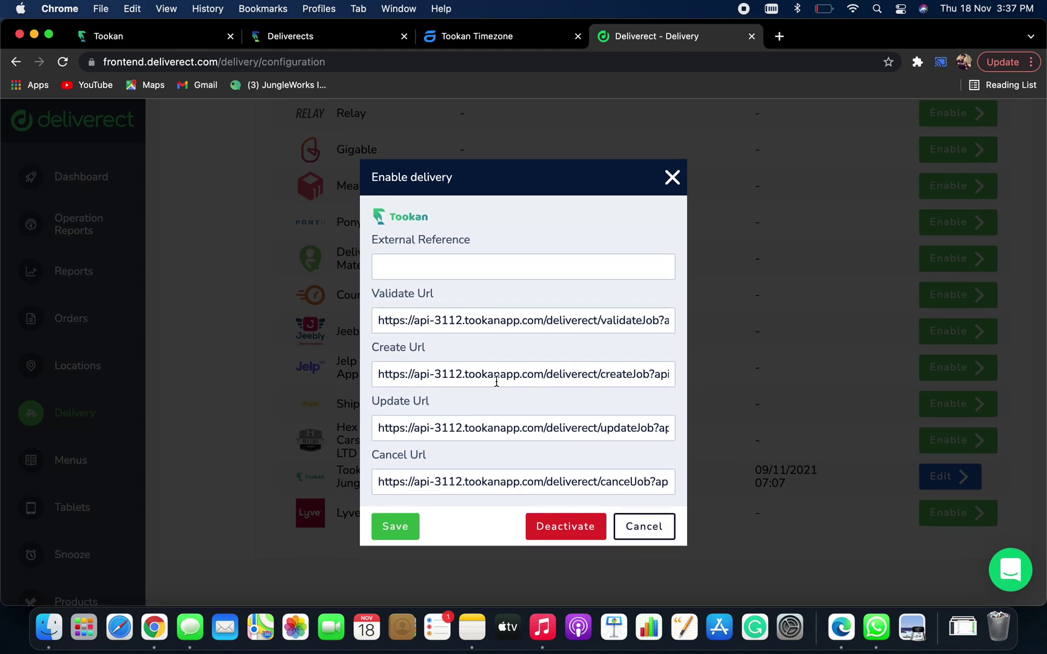
Verify the Validate, Create, Update and Cancel job URLs against Tookan's, then save the connection.
click(316, 37)
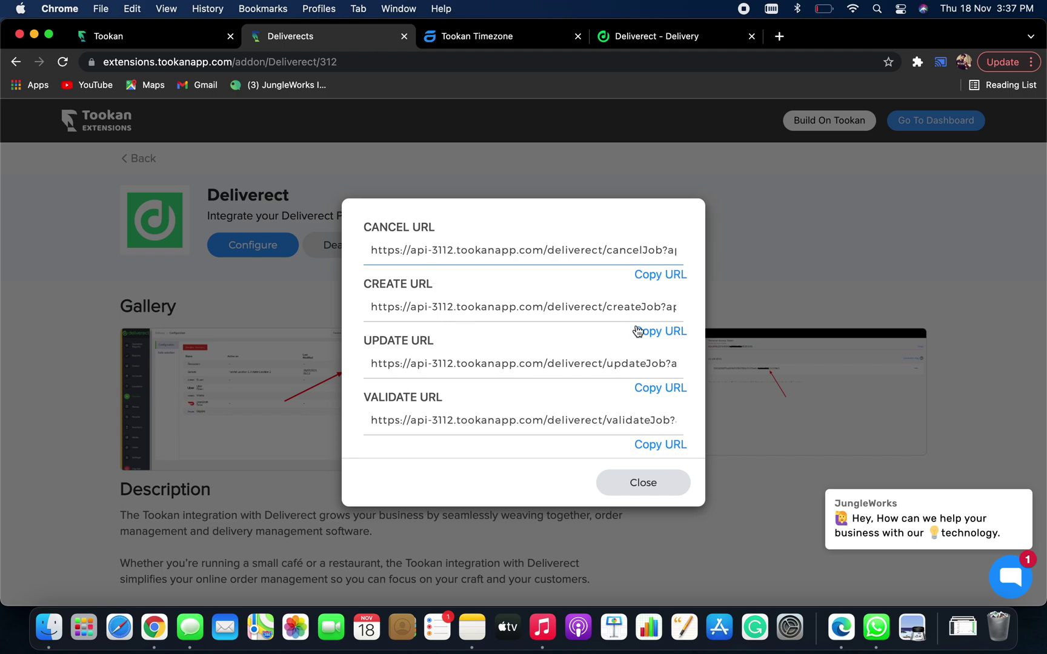
click(657, 37)
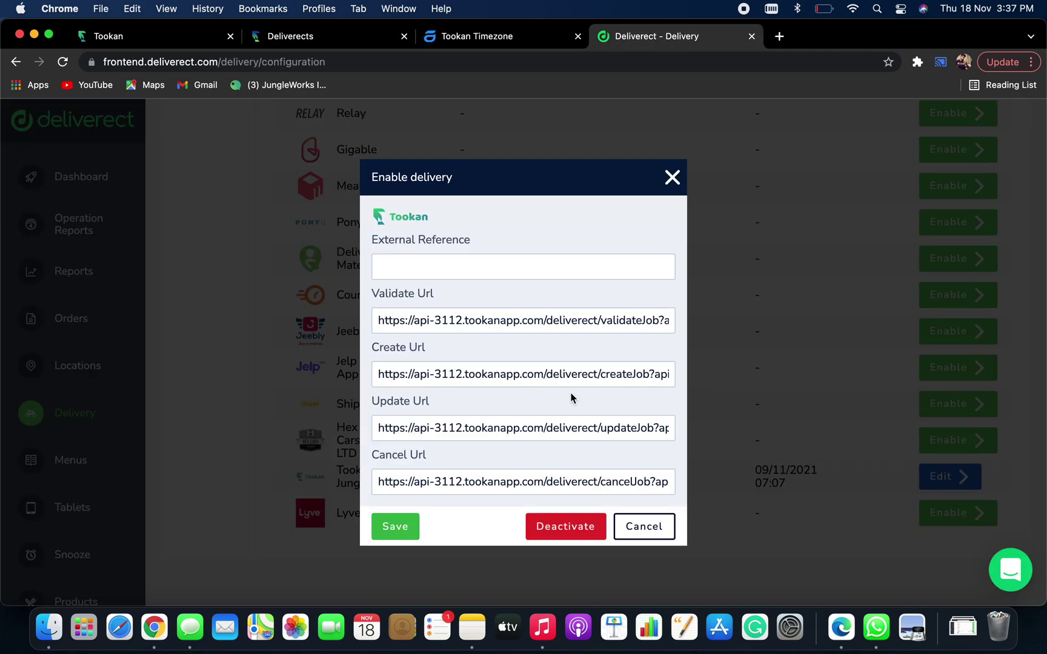
click(397, 528)
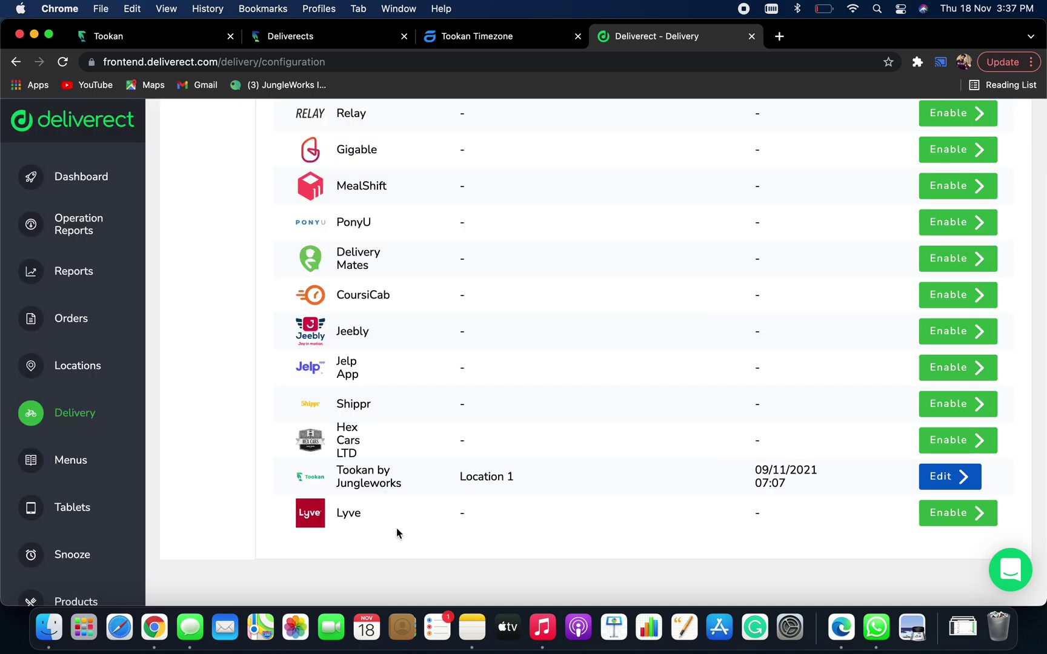